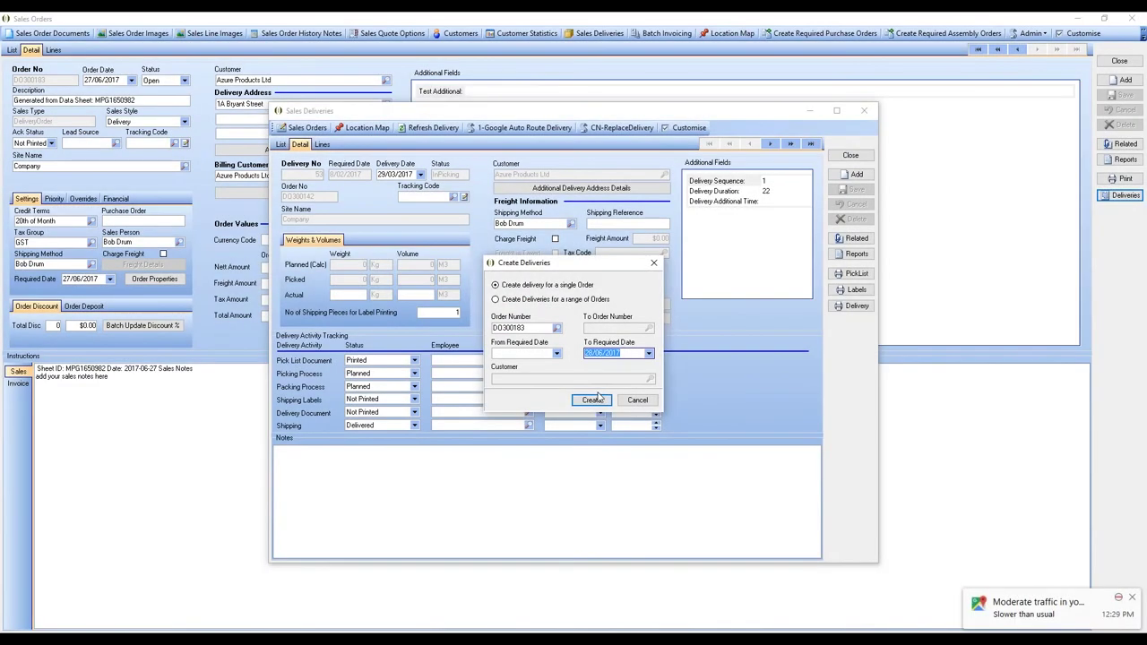
Step: Create a delivery for the single sales order DO300183
left_click(599, 404)
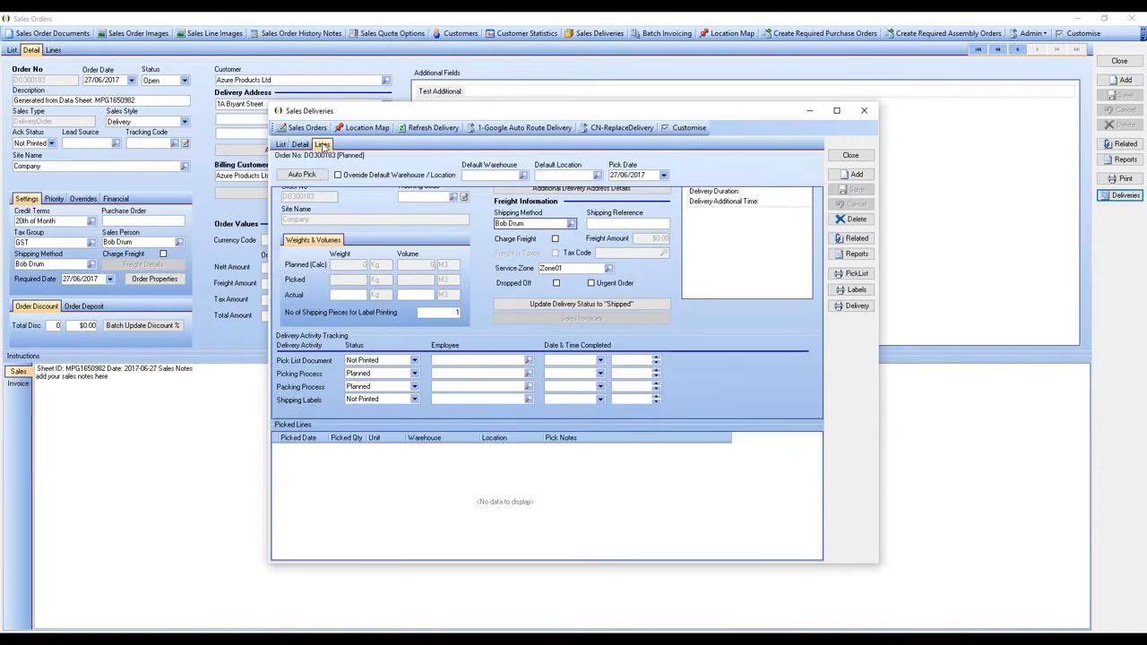
Step: Auto-pick all 50 washers, then toggle the delivery to Shipped and back to InPicking
left_click(321, 145)
left_click(323, 175)
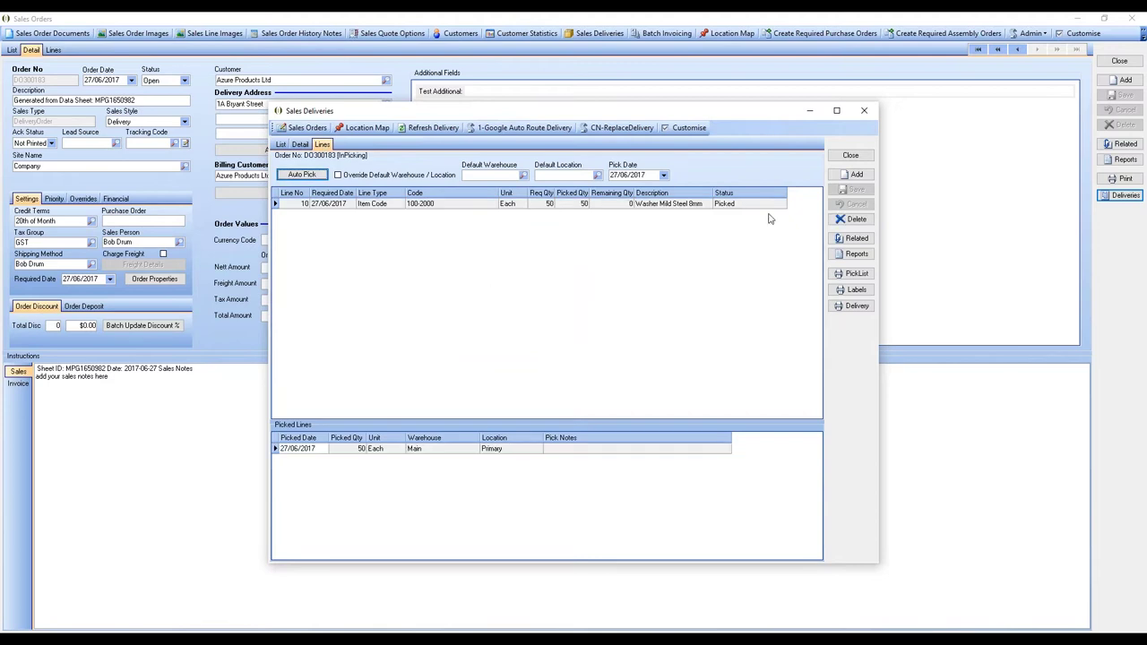
left_click(301, 145)
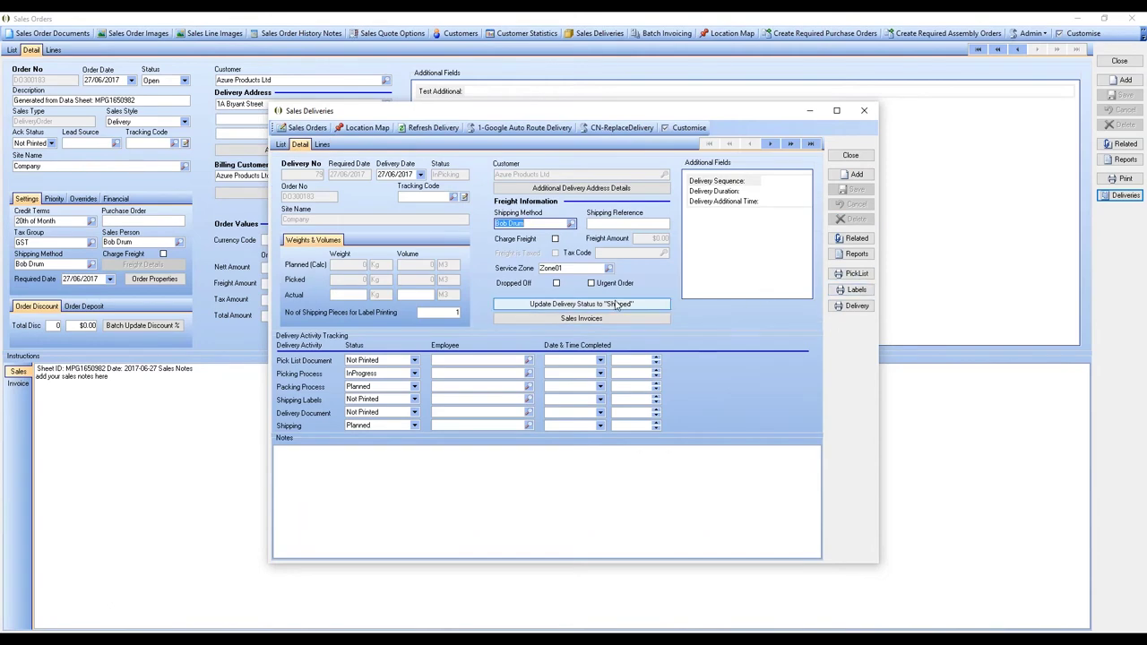
left_click(630, 306)
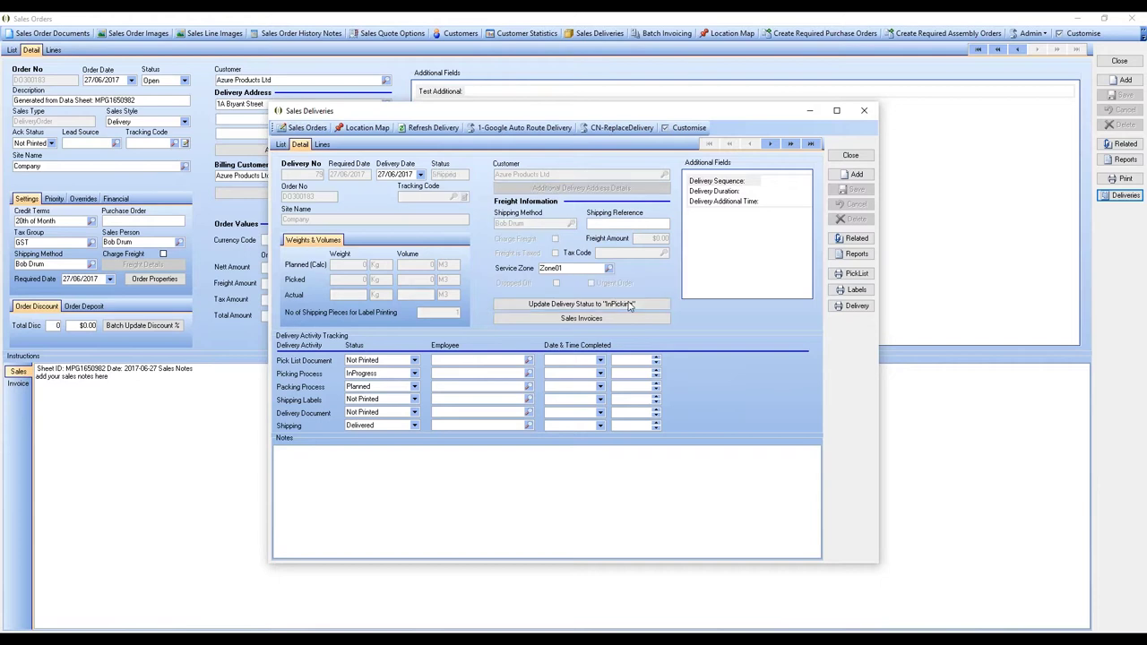
left_click(630, 306)
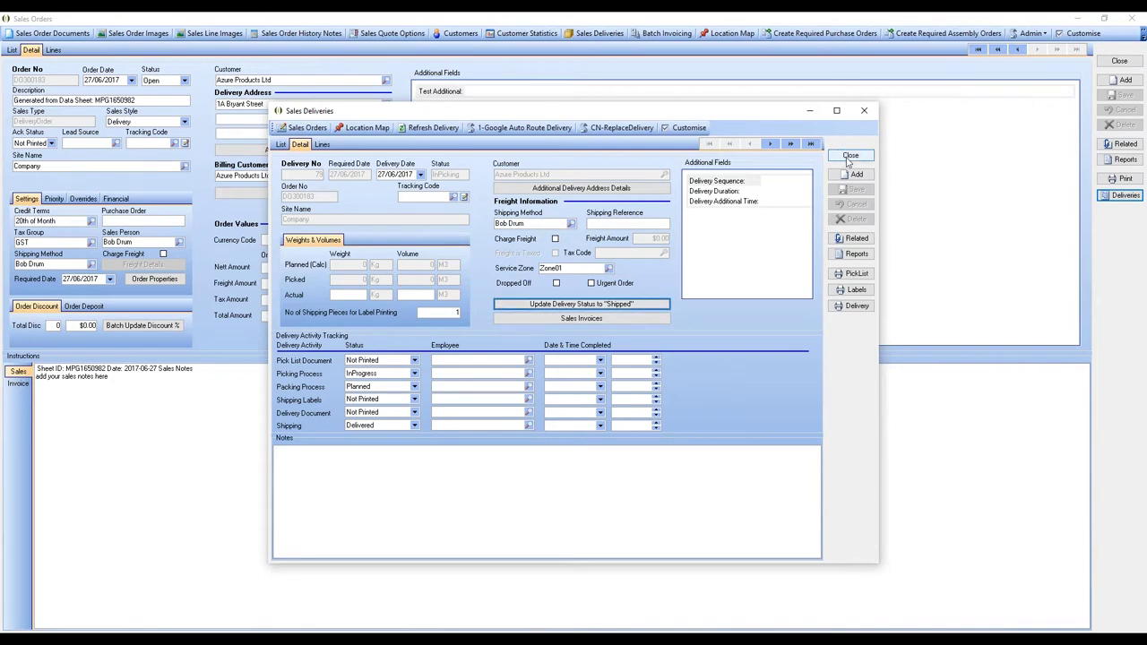
Step: Close the delivery and sales order, then load the Assignment Board with its profile
left_click(849, 157)
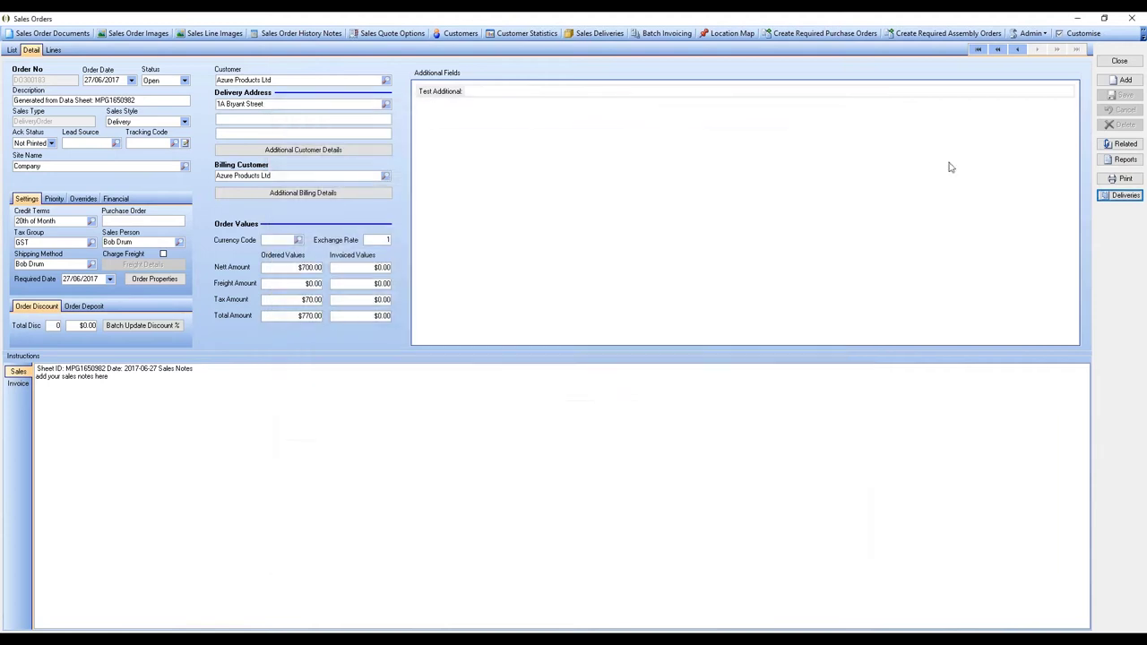
left_click(1120, 61)
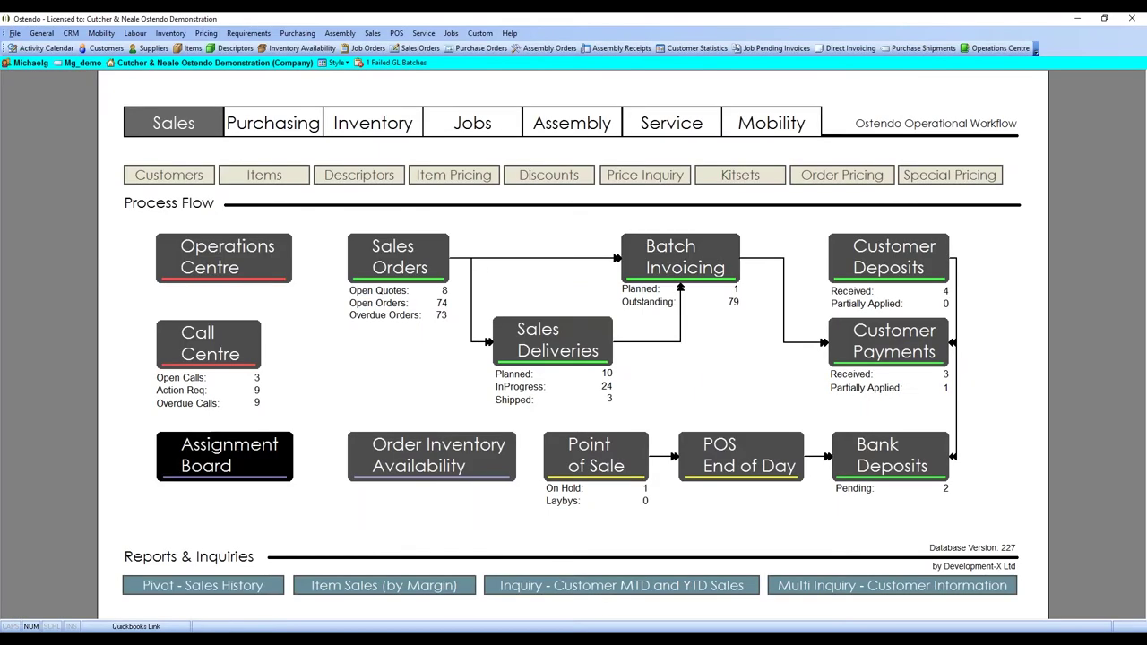
left_click(225, 456)
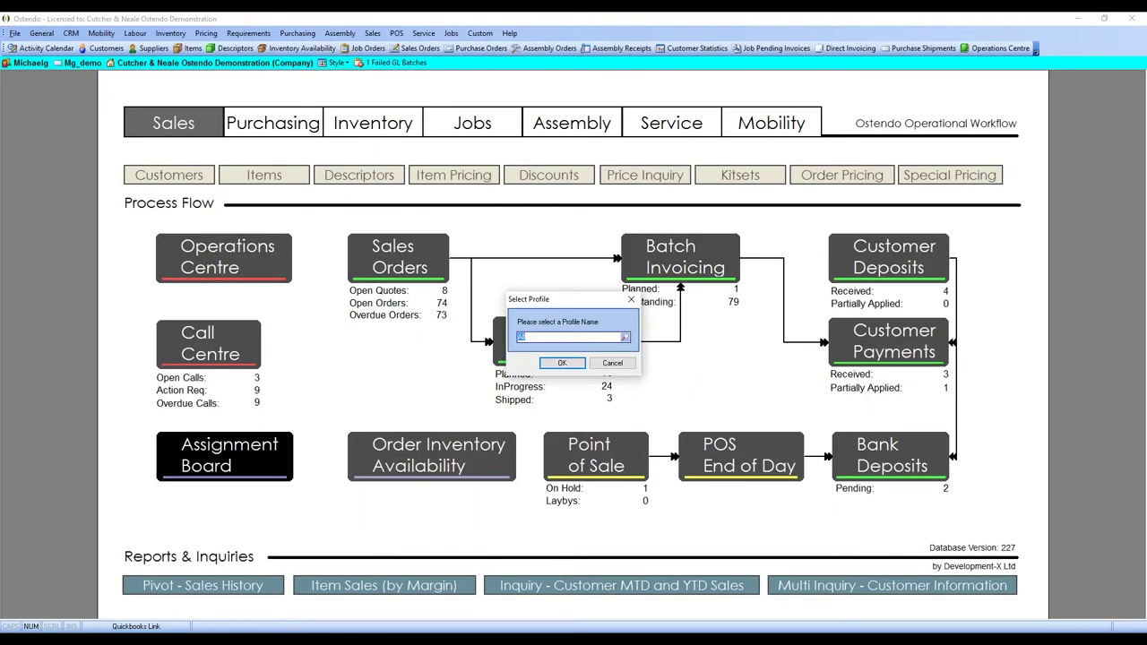
left_click(564, 363)
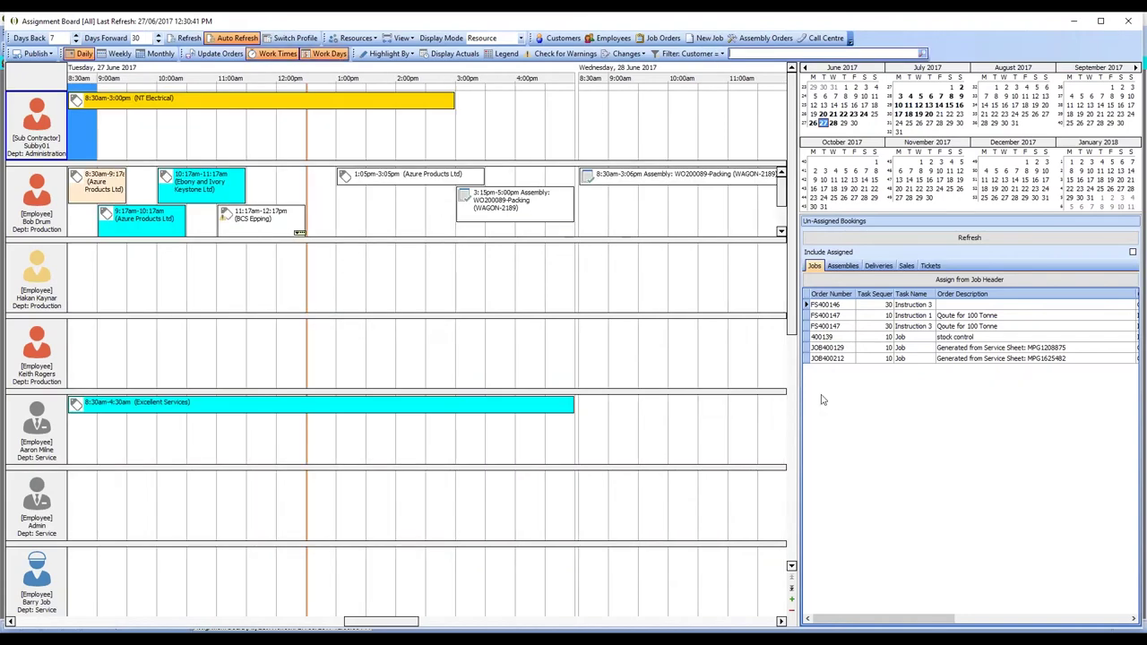
Step: Book unassigned delivery DO300183 into an employee's 12:30pm–1:00pm slot
left_click(887, 267)
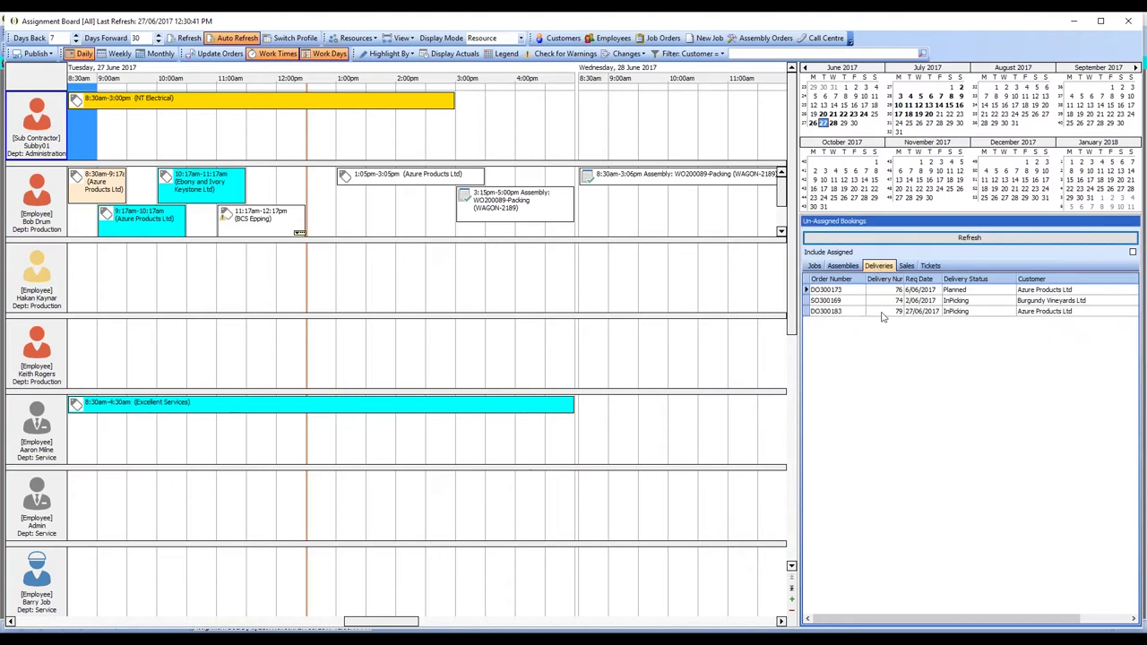
left_click(853, 313)
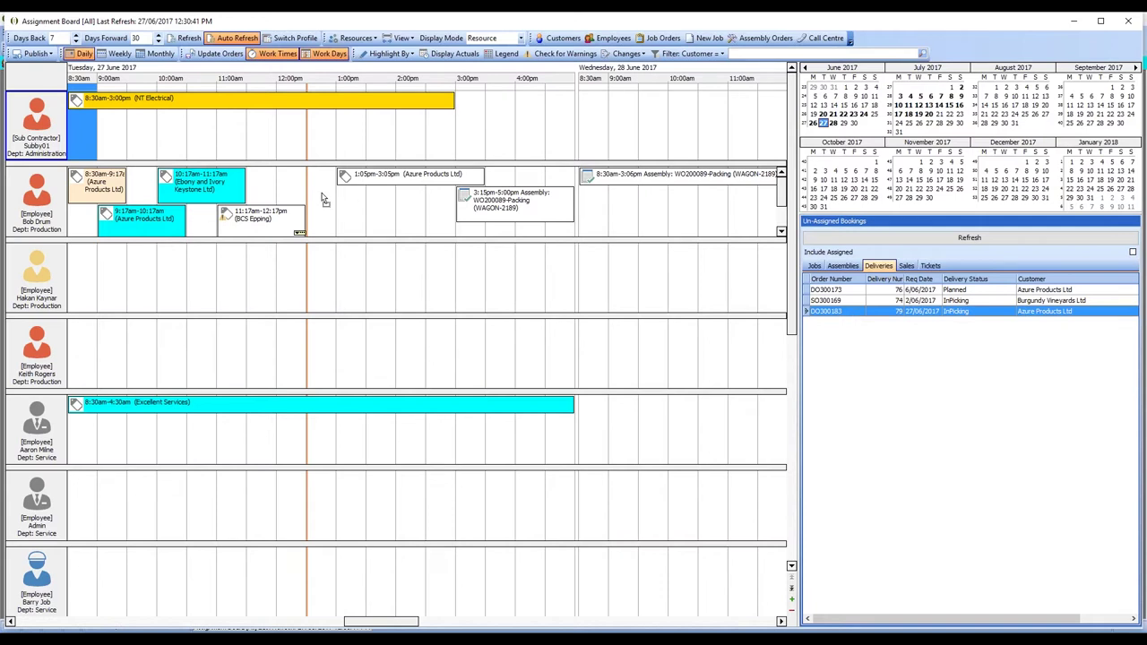
left_click_drag(321, 195, 322, 196)
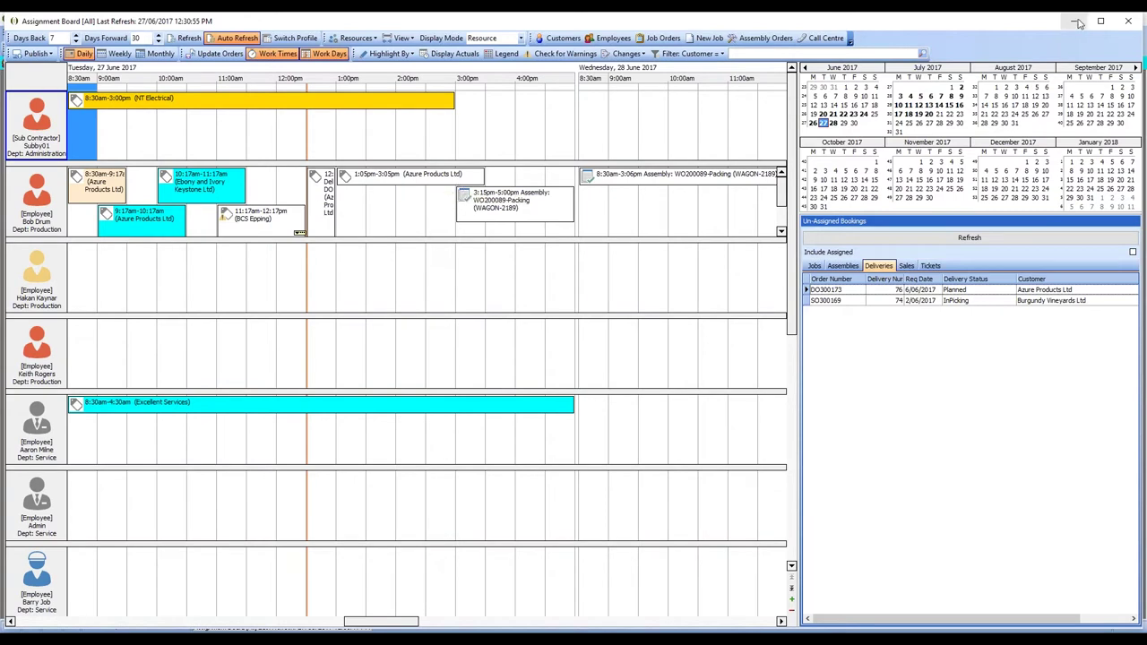
Step: Minimize the Assignment Board and open a new Freeway delivery sheet for delivery 71, order DO300166
left_click(1076, 20)
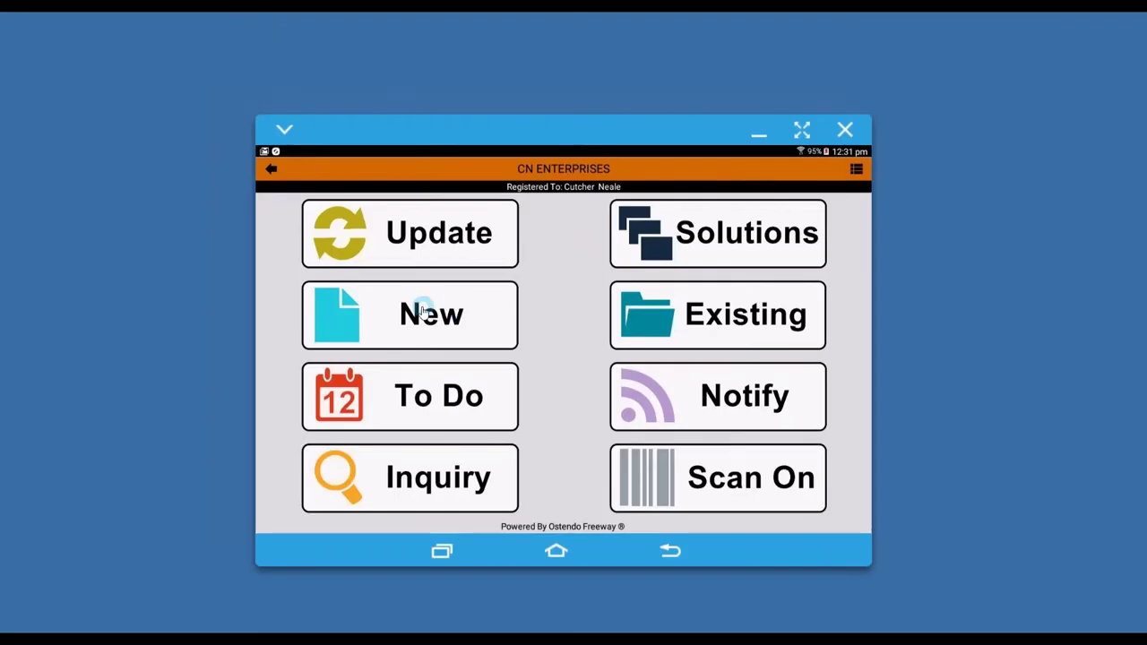
left_click(428, 311)
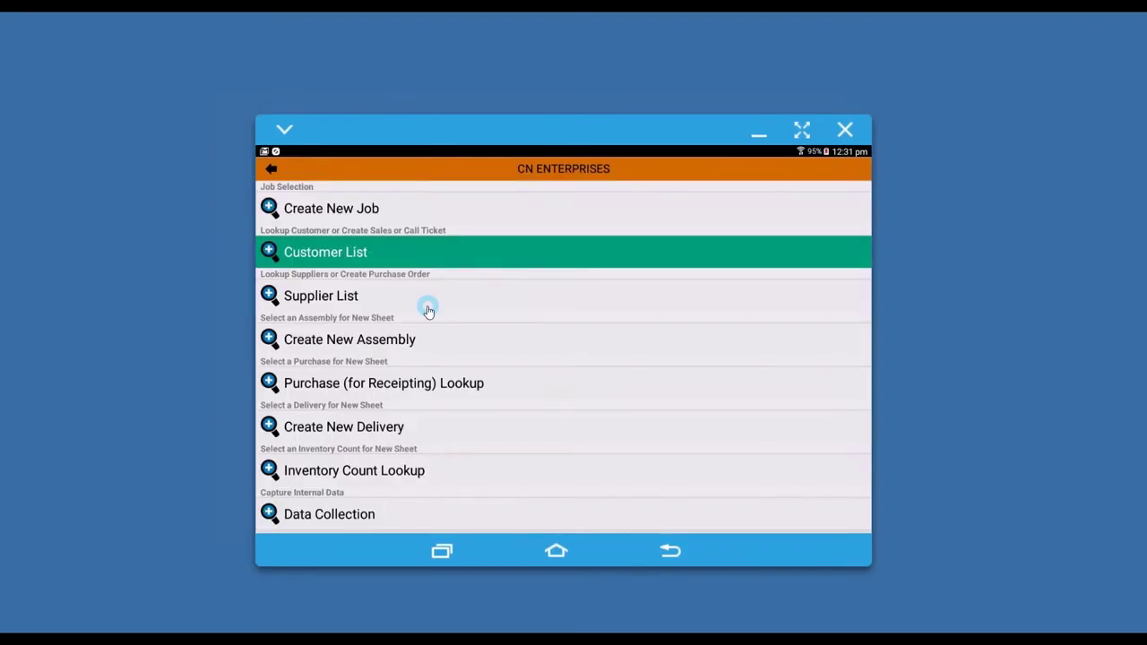
left_click(378, 436)
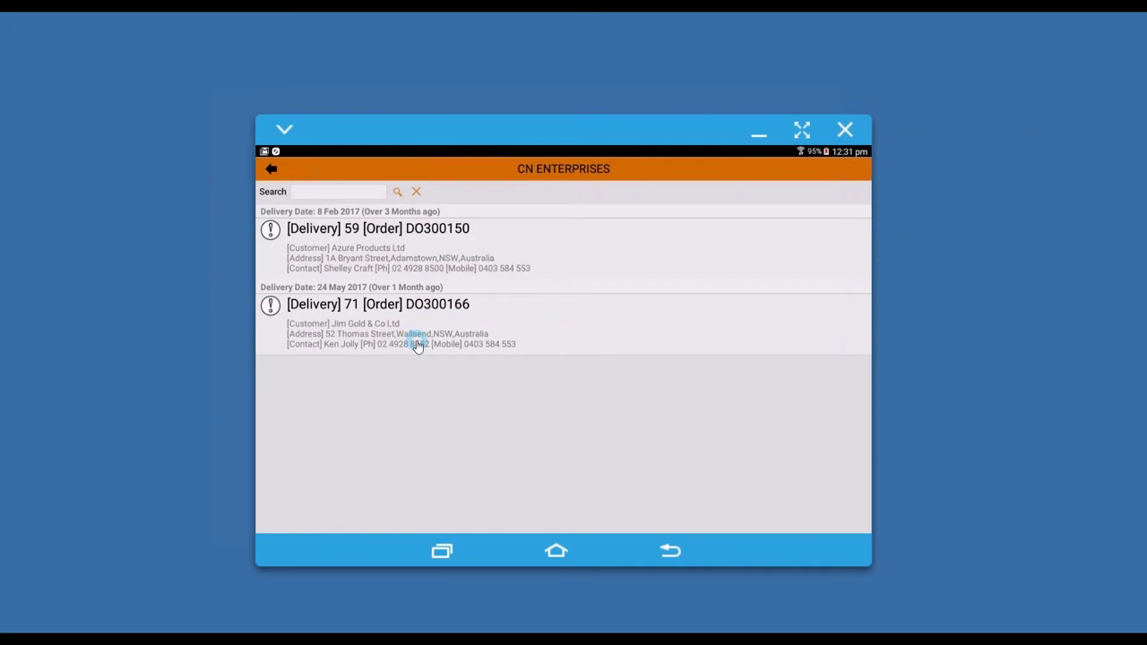
left_click(493, 339)
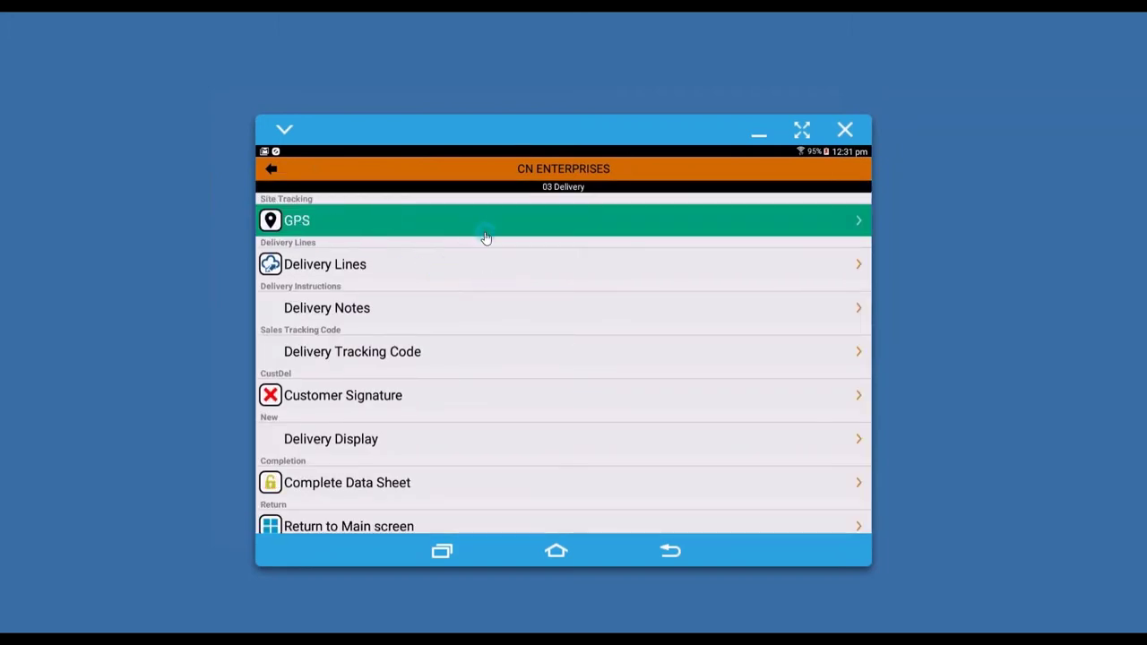
Step: Review the delivery's lines and notes, returning to the delivery menu each time
left_click(340, 268)
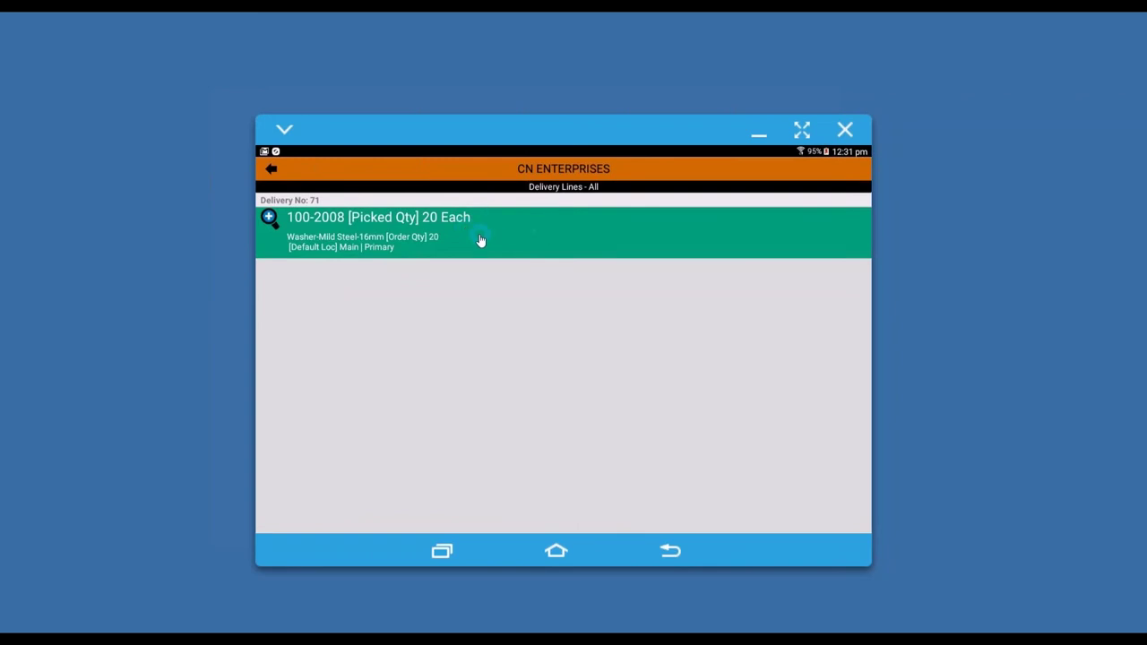
left_click(272, 173)
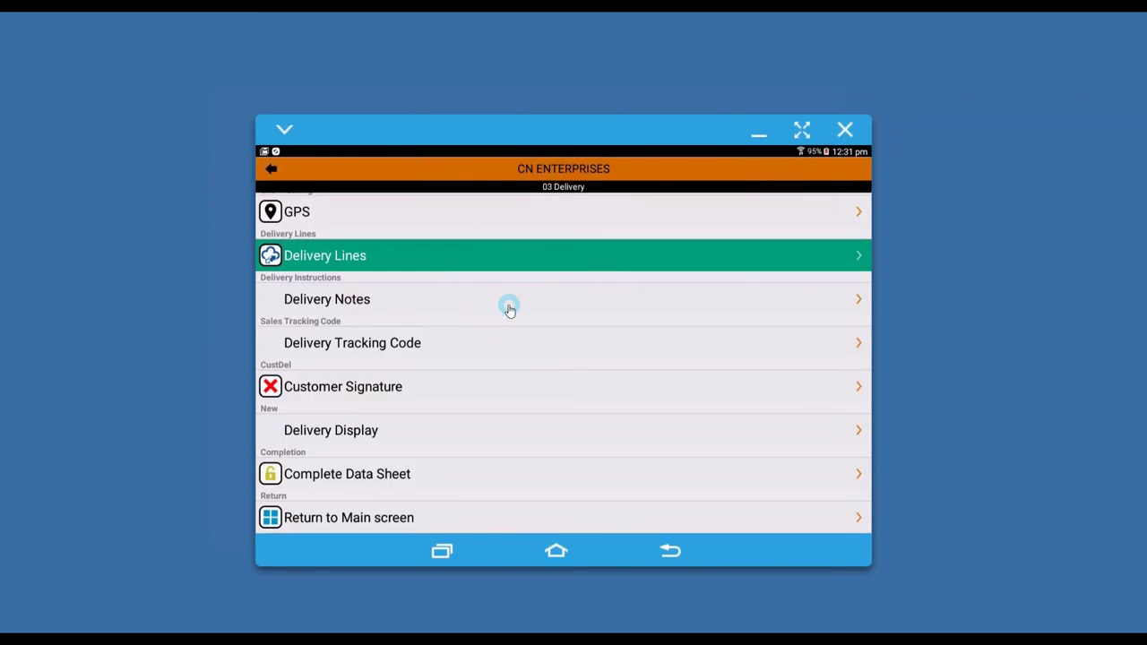
left_click(508, 309)
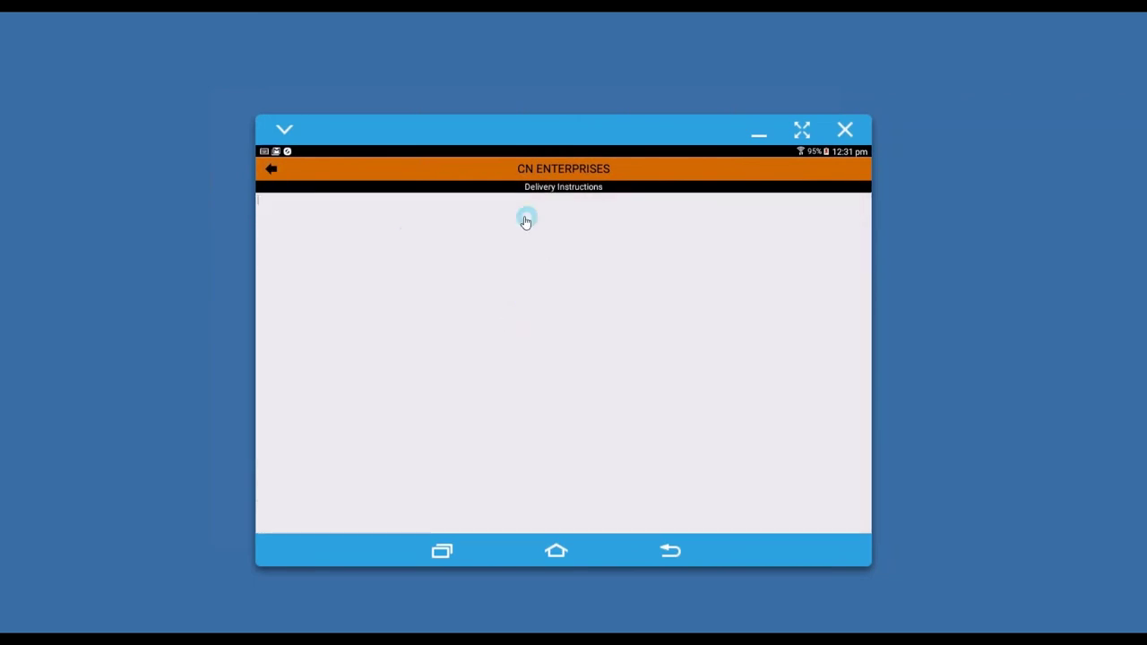
left_click(272, 171)
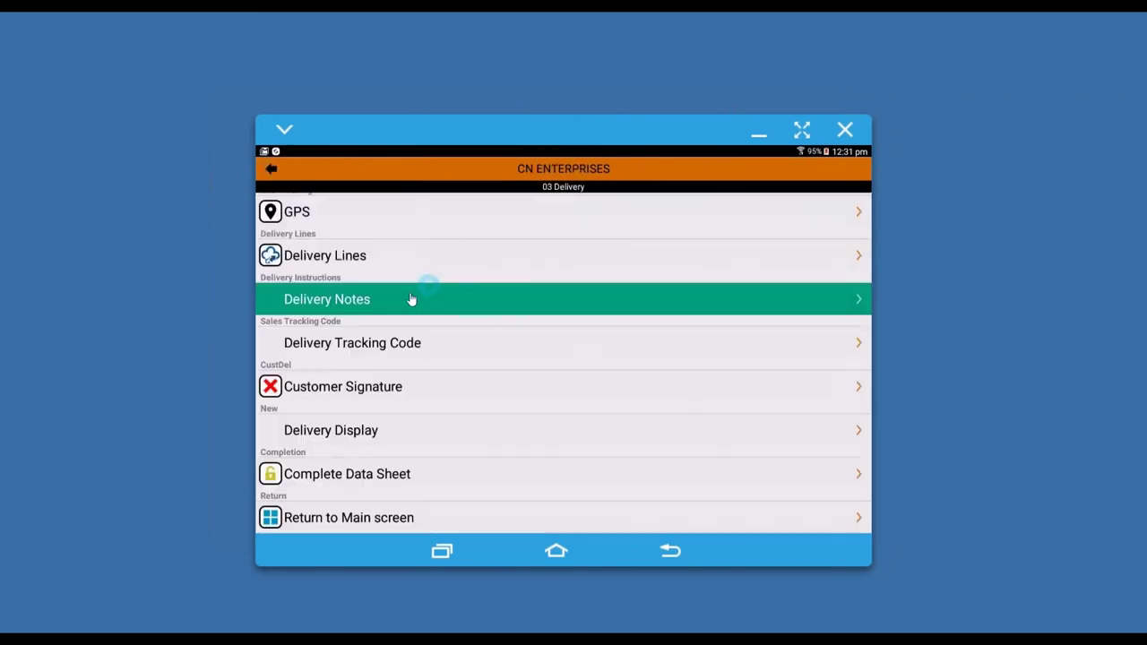
Step: Draw and save the customer signature on the delivery data sheet
left_click(380, 395)
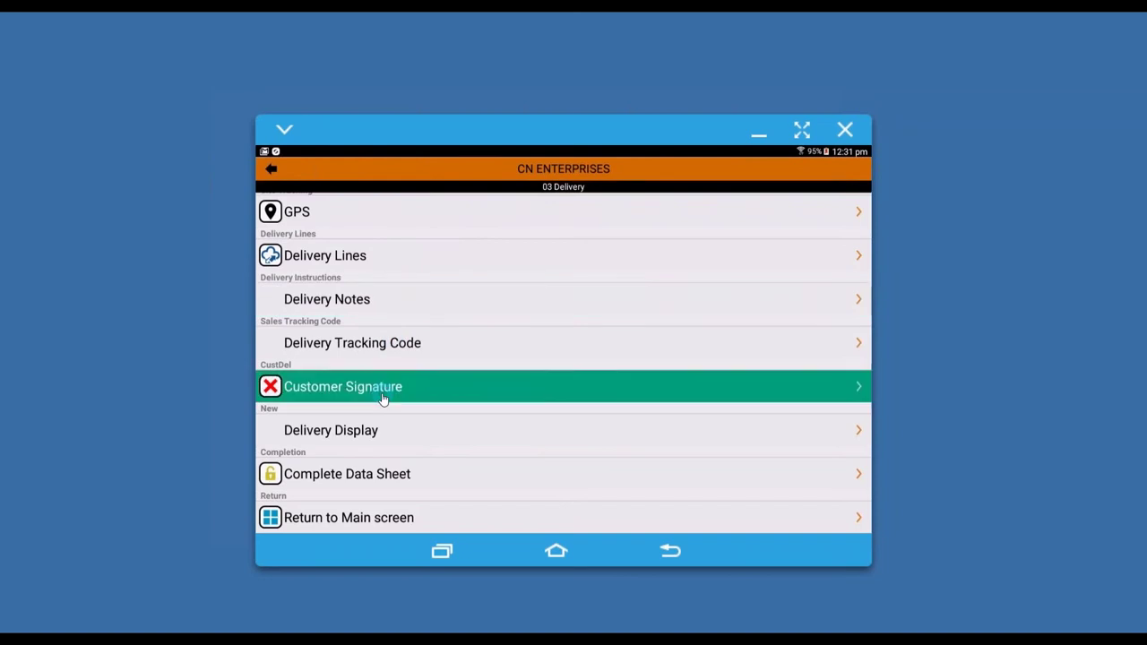
mouse_move(300, 417)
left_mouse_down()
mouse_move(468, 332)
mouse_move(469, 404)
mouse_move(586, 403)
left_mouse_up()
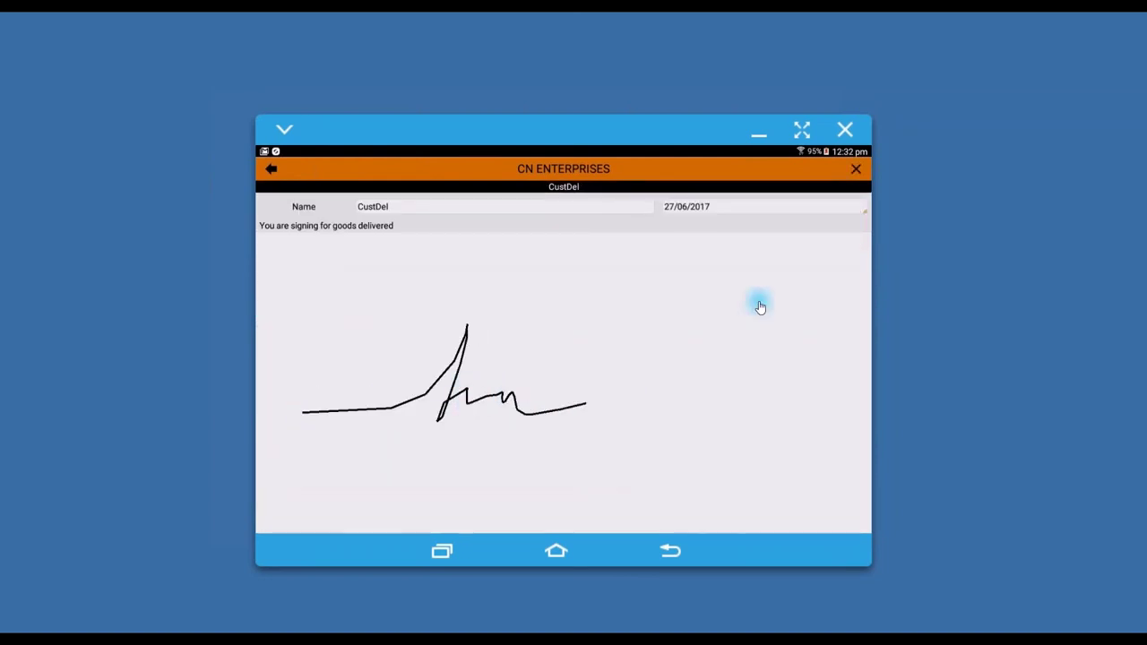
left_click(273, 171)
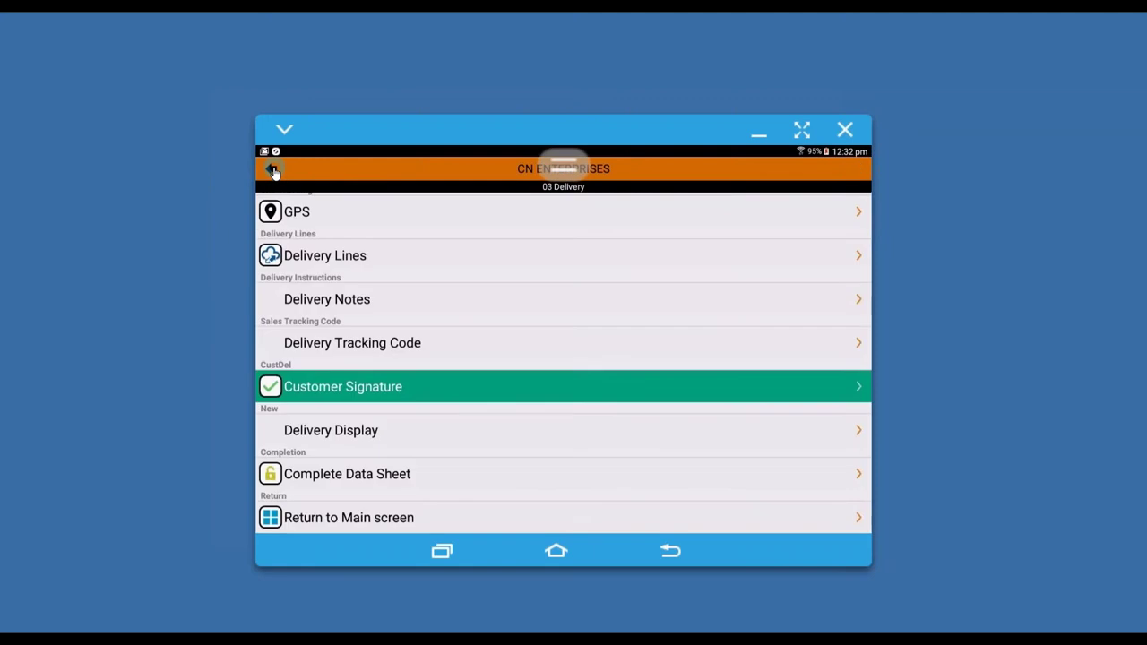
left_click(358, 434)
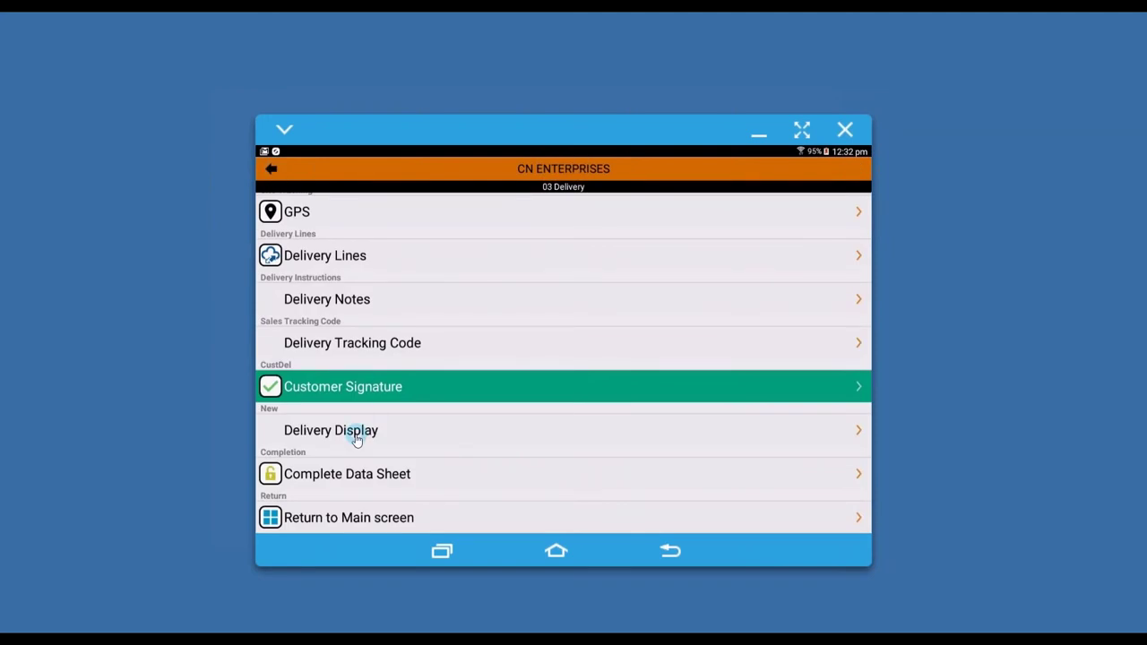
Step: Complete the delivery 71 data sheet, answering Yes to the confirmation
left_click(389, 476)
left_click(622, 362)
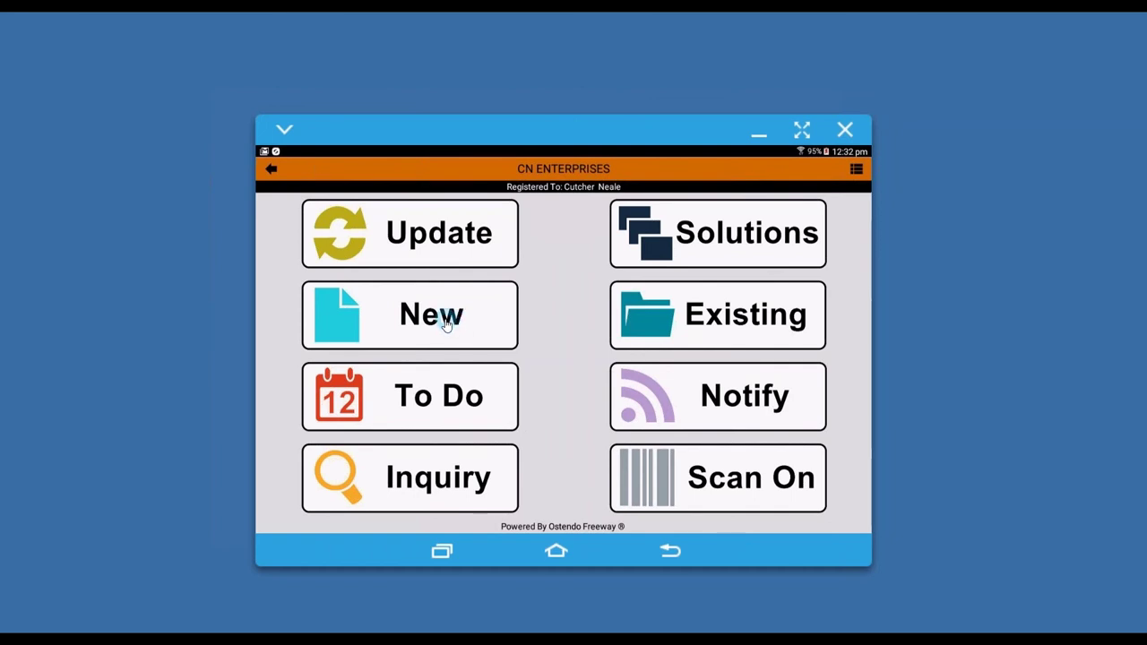
Step: Start a new Purchase Order data sheet with B Jackson chosen from the supplier list
left_click(445, 324)
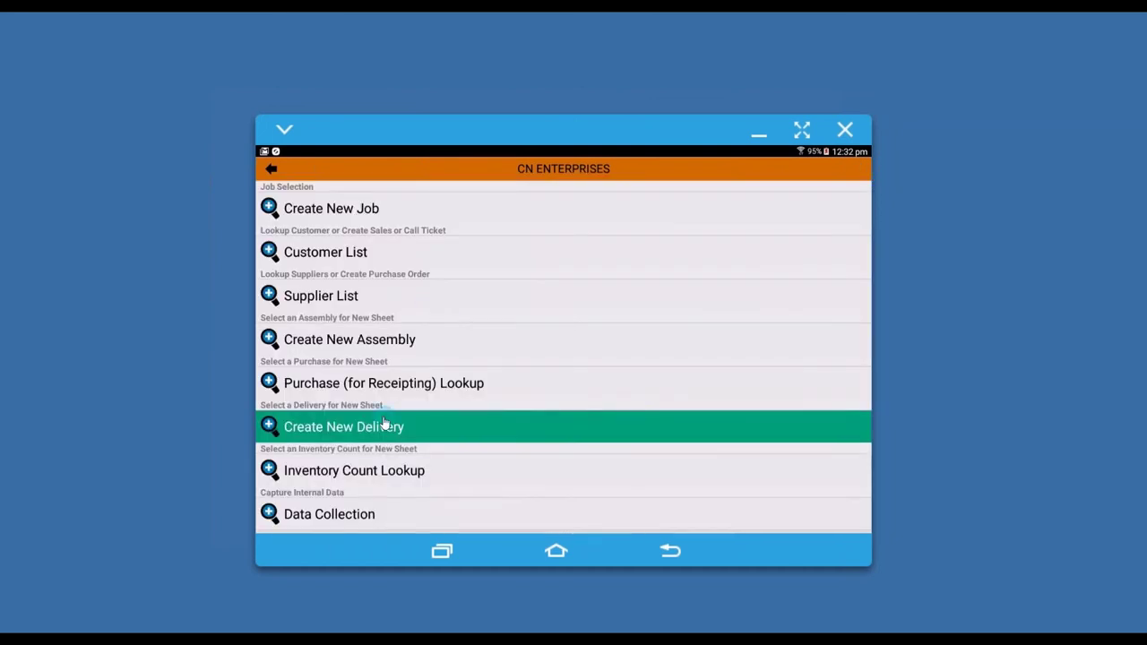
left_click(406, 387)
left_click(338, 306)
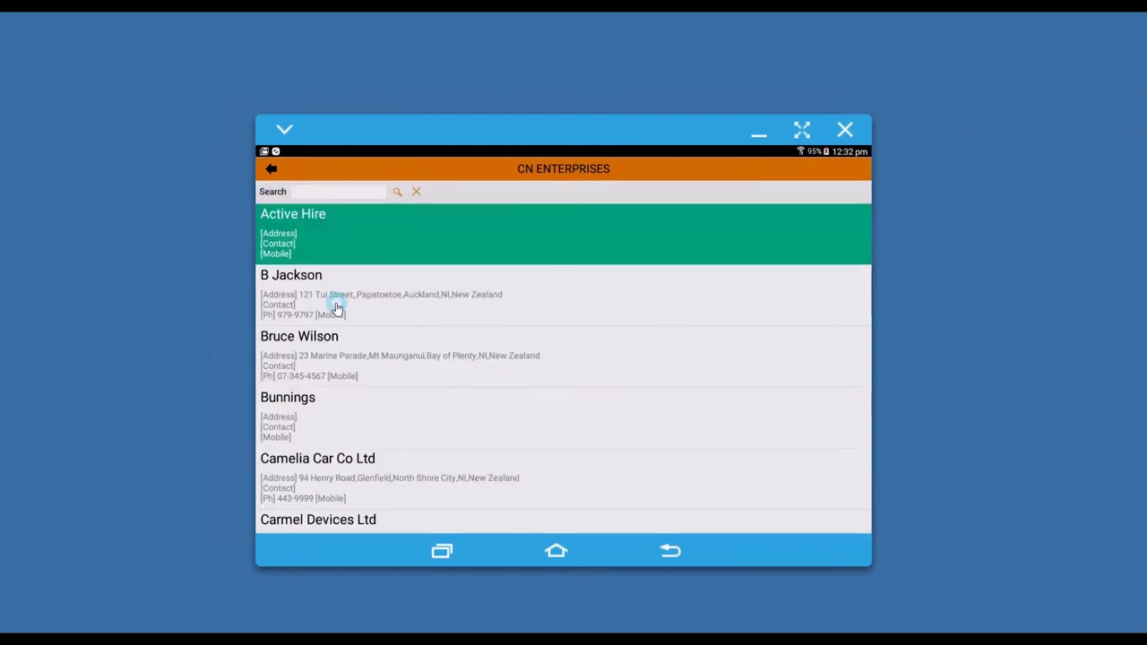
left_click(326, 278)
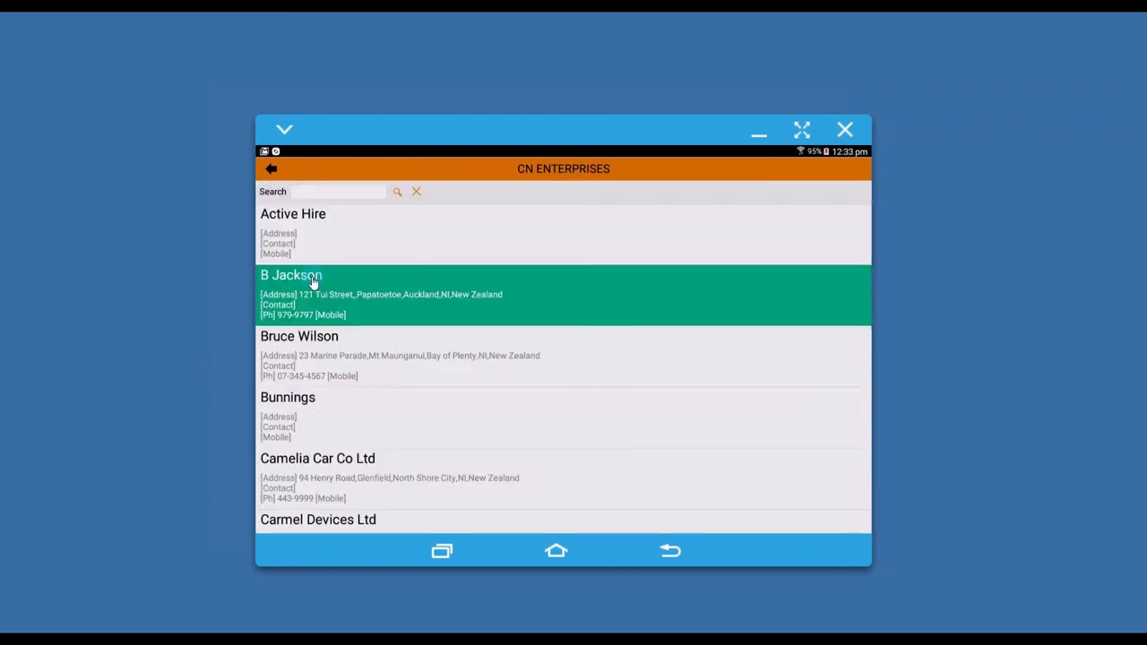
left_click(414, 271)
left_click(348, 274)
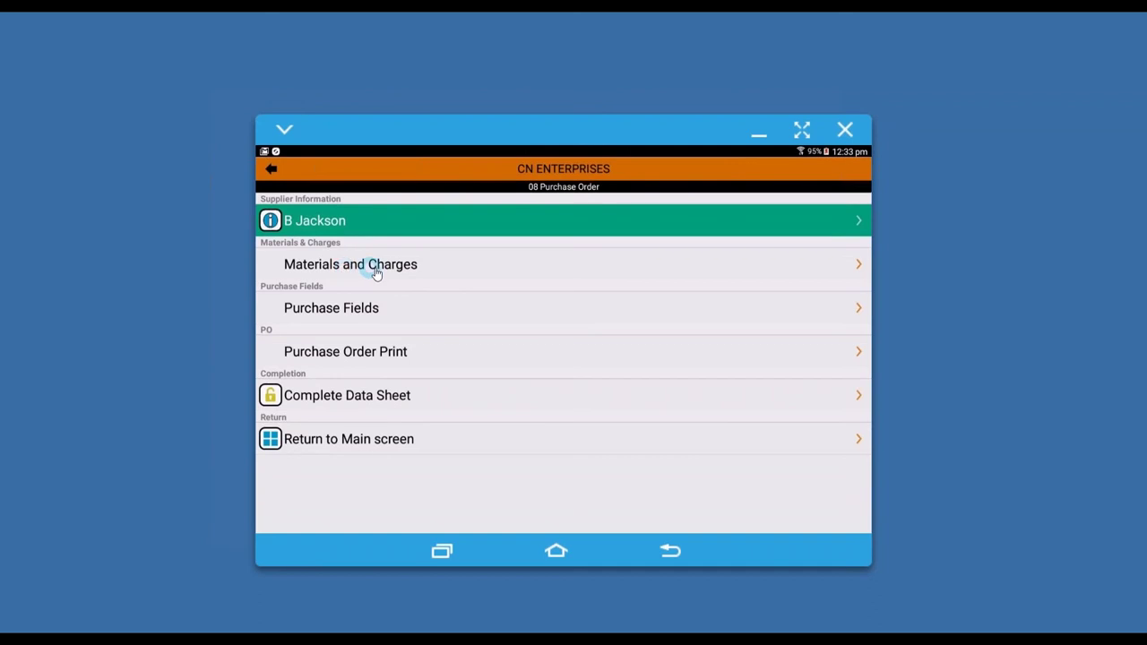
Step: Add 50 of item 100-2000, Washer Mild Steel 8mm, from Fasteners > Washers to Materials and Charges
left_click(377, 267)
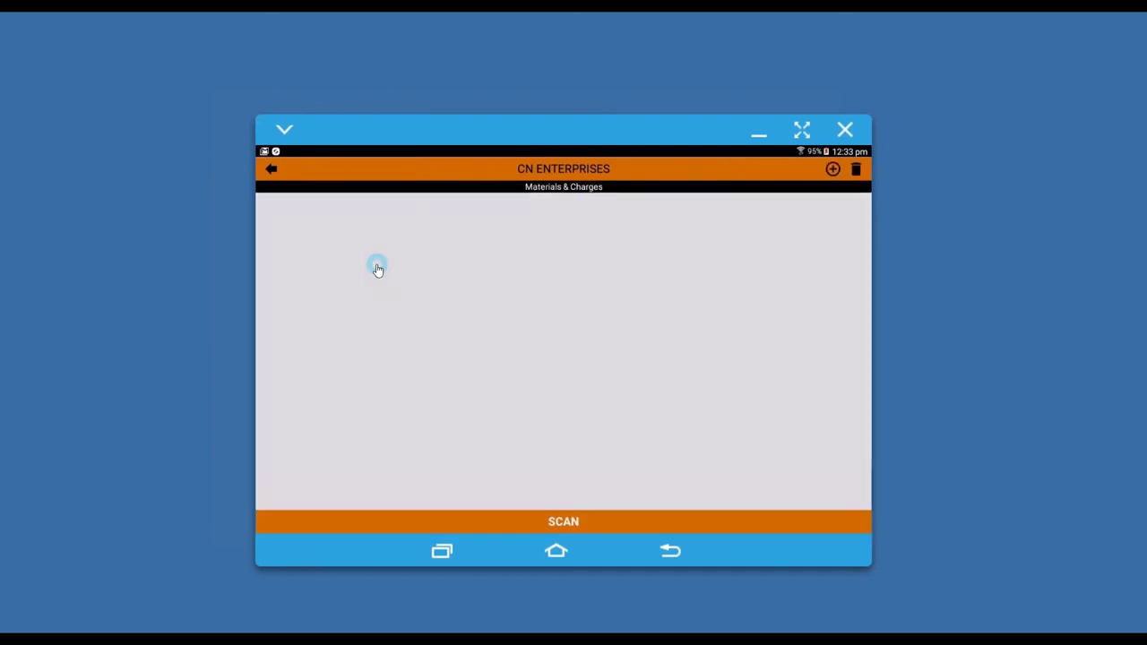
left_click(833, 170)
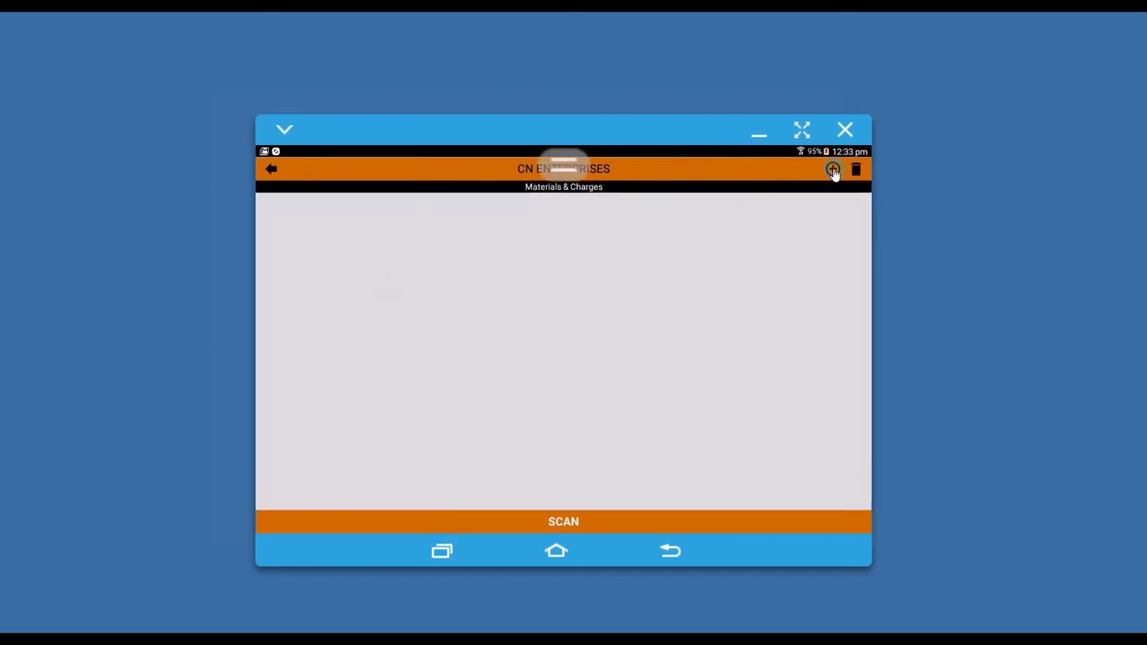
left_click_drag(507, 463, 520, 284)
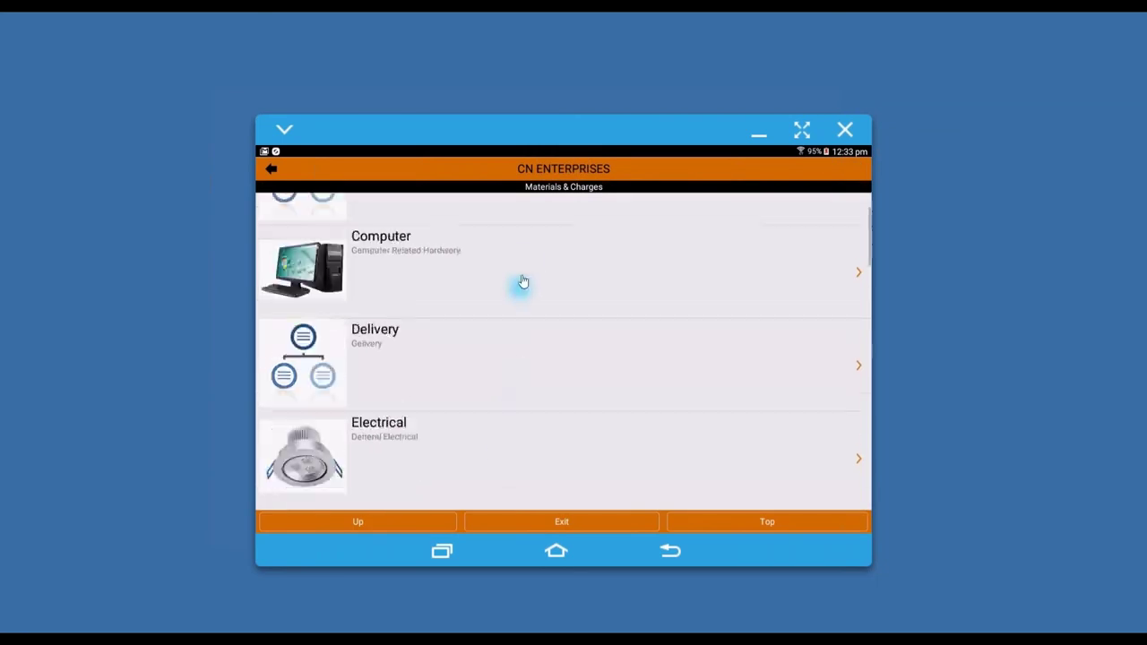
left_click(370, 411)
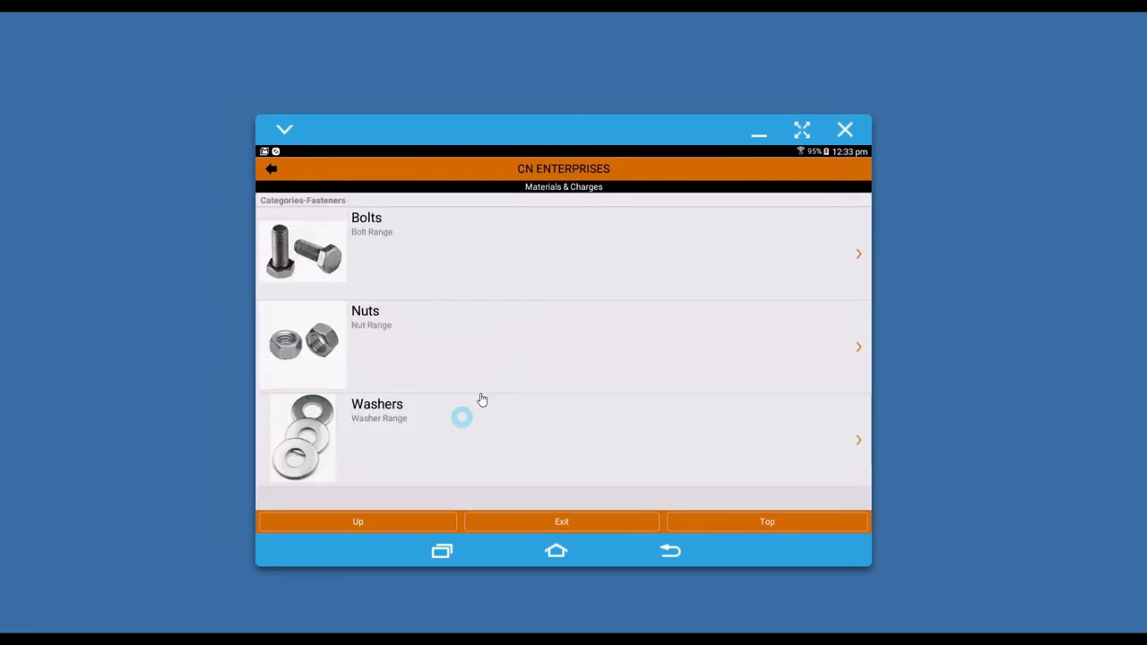
left_click(400, 422)
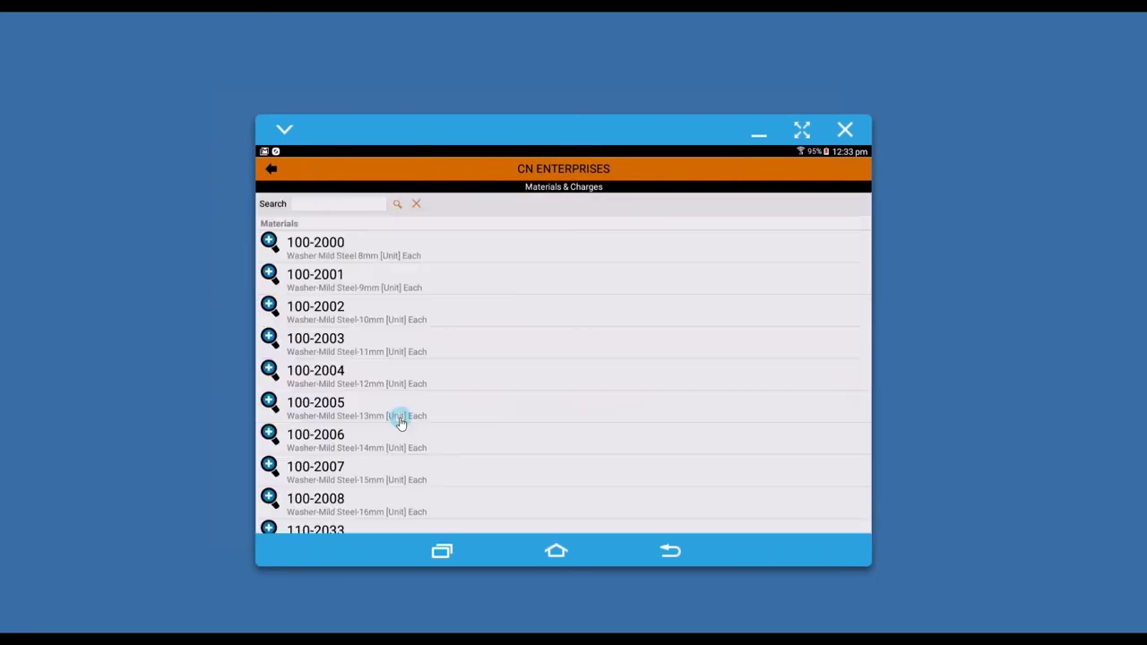
left_click(324, 248)
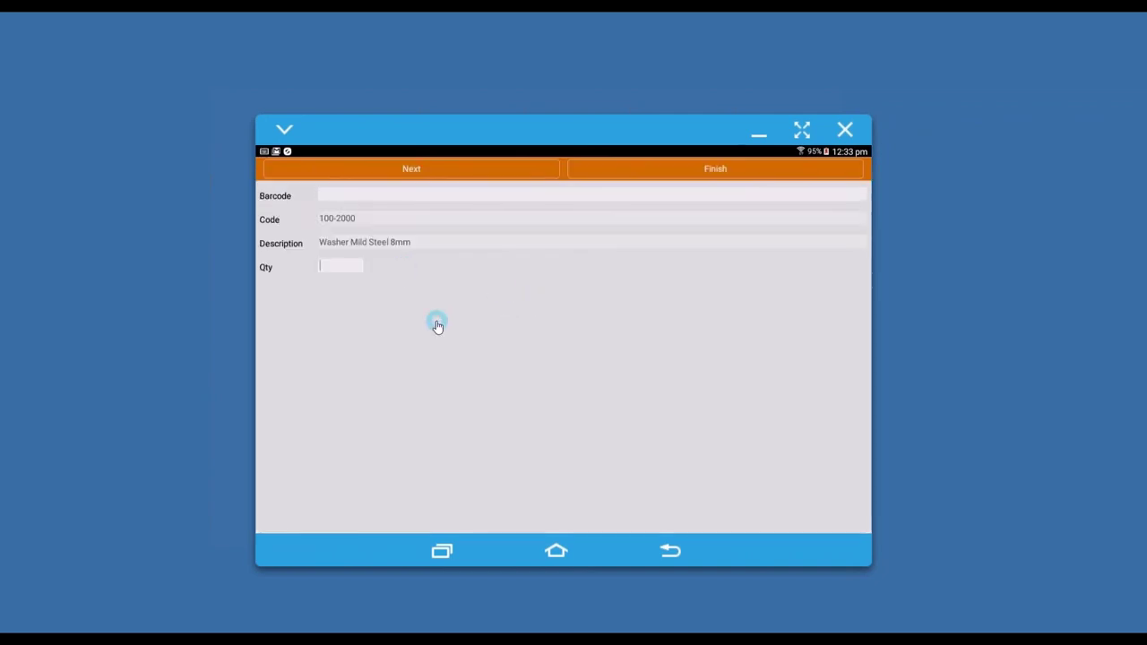
type("50")
left_click(708, 170)
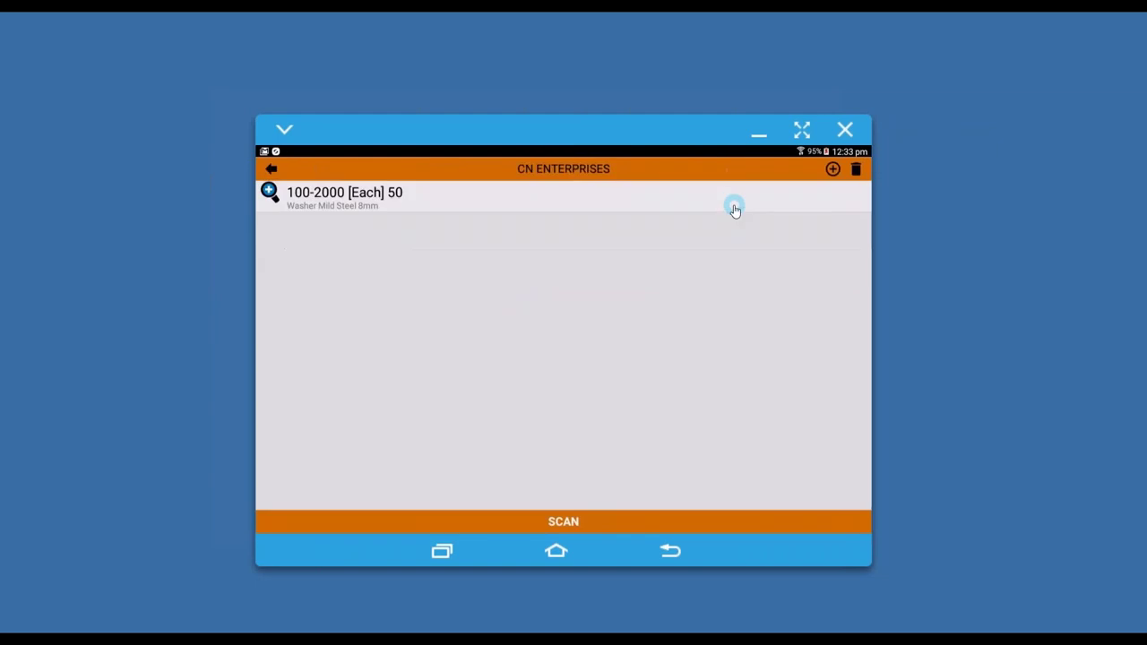
left_click(670, 550)
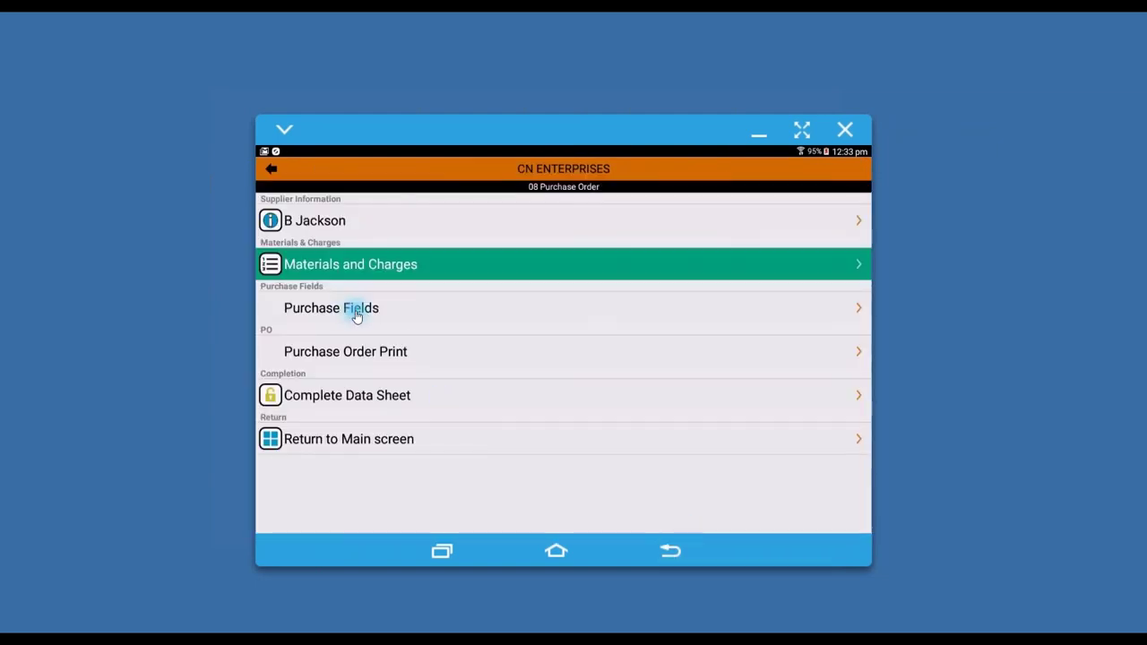
Step: Set the Purchase Fields Job No to JOB400215 – Repair Fan Belt
left_click(357, 316)
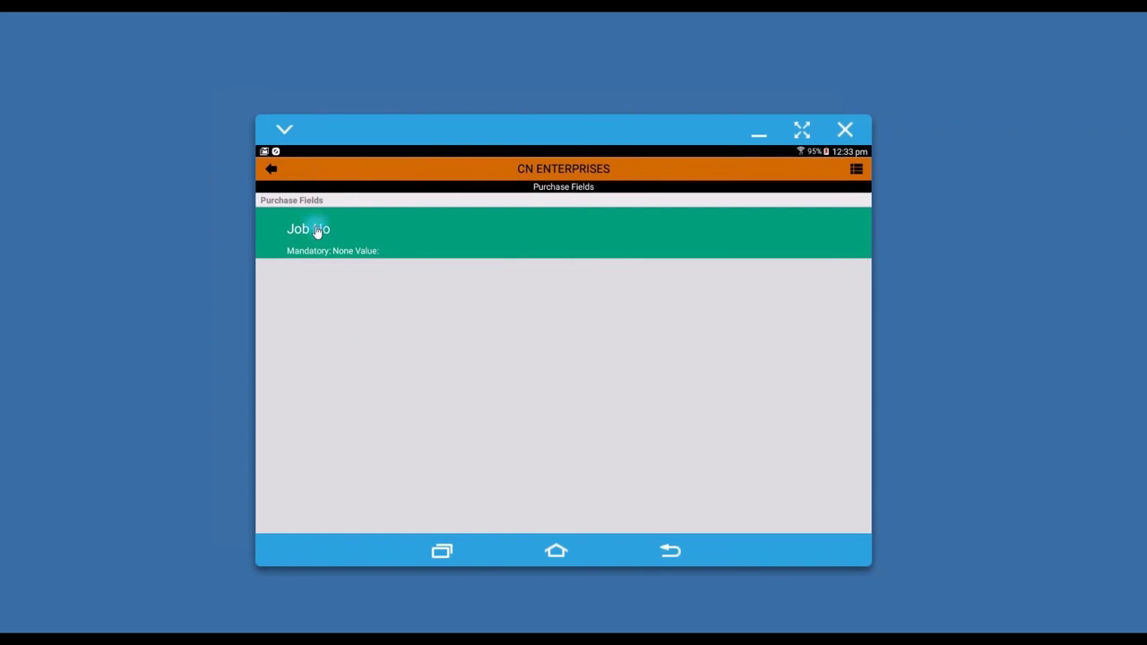
left_click(316, 232)
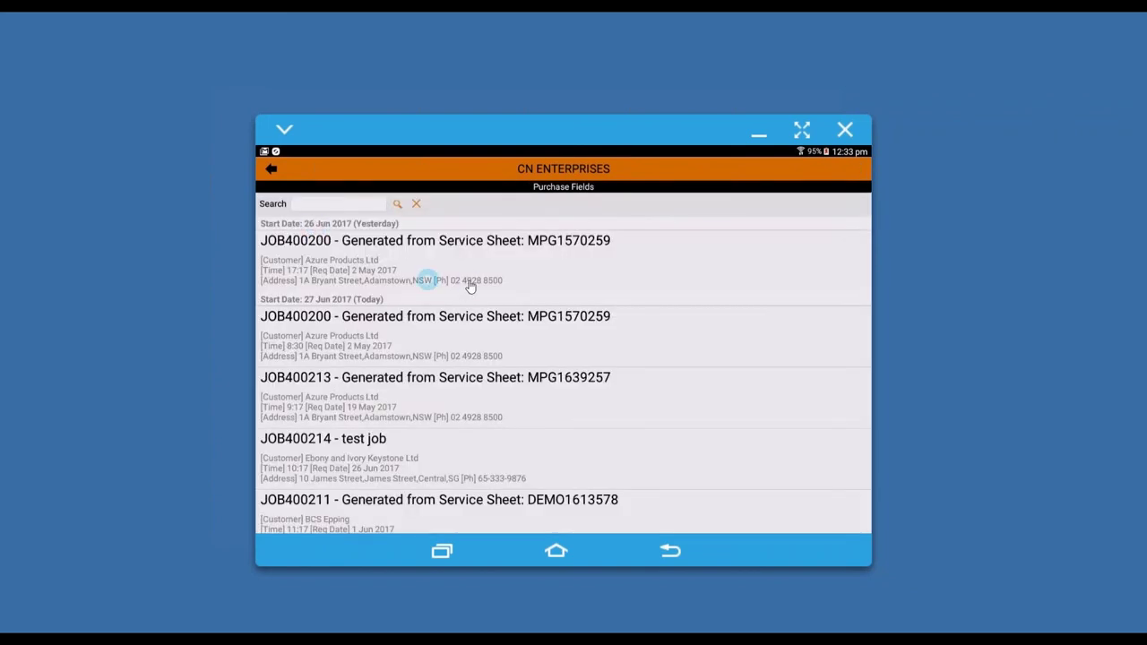
left_click_drag(527, 473, 563, 325)
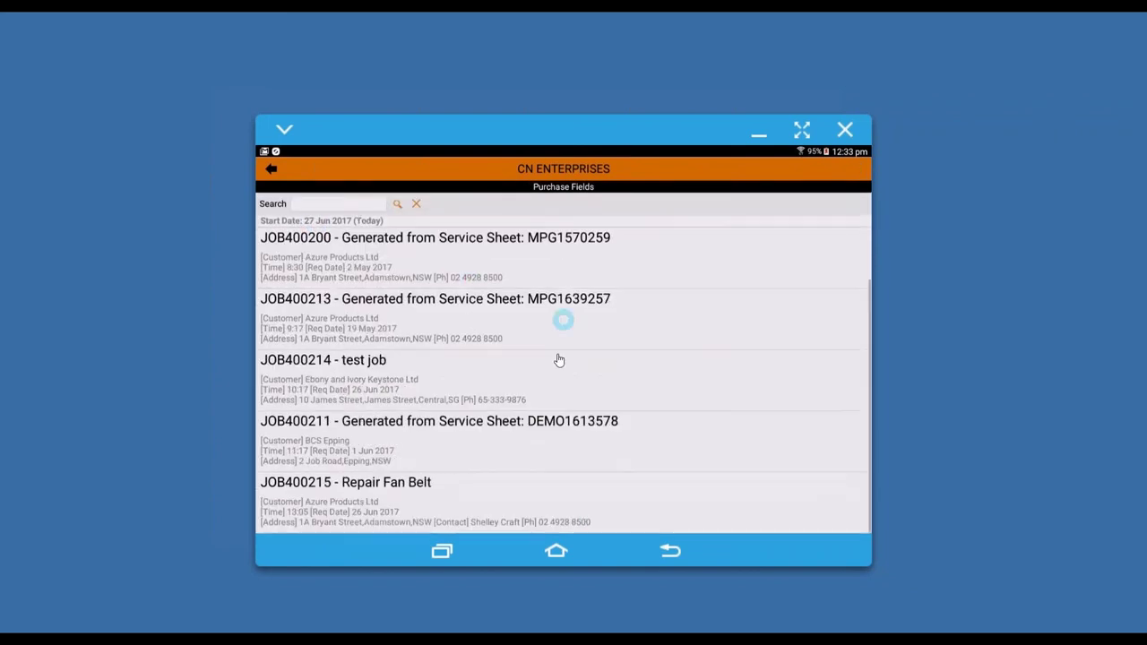
left_click(413, 492)
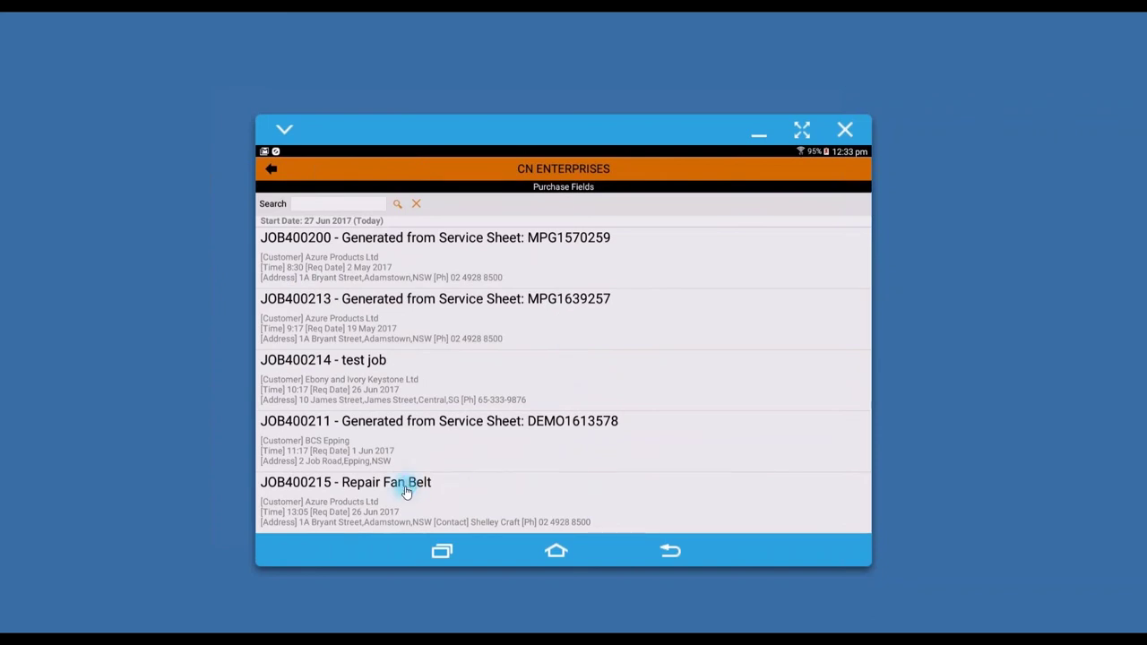
left_click(406, 492)
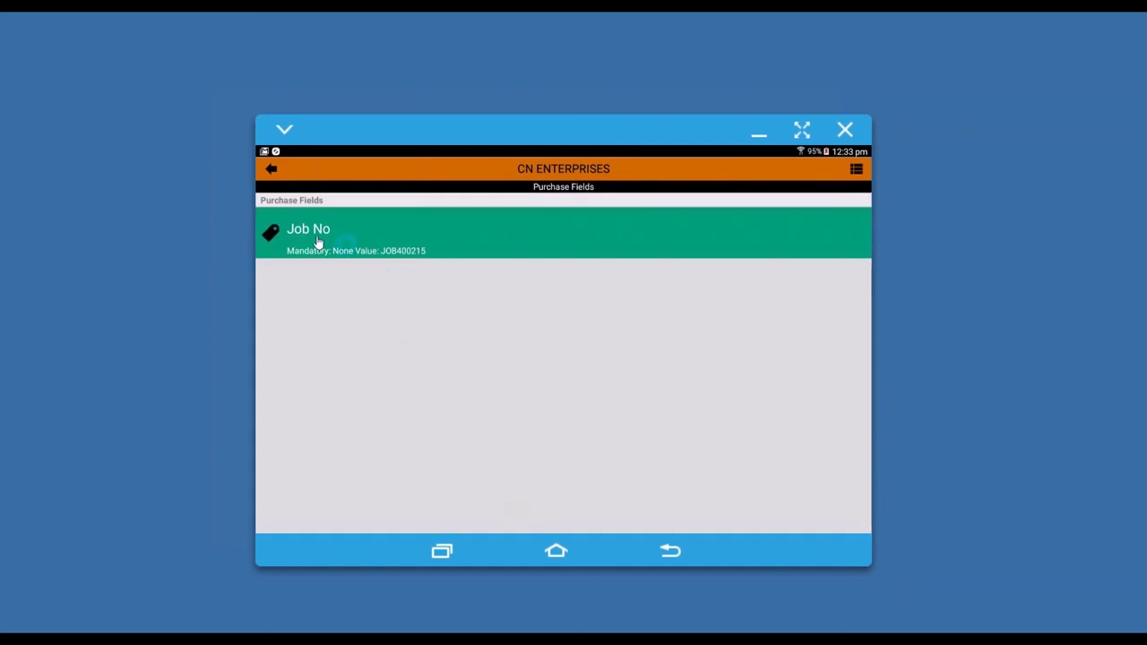
left_click(273, 171)
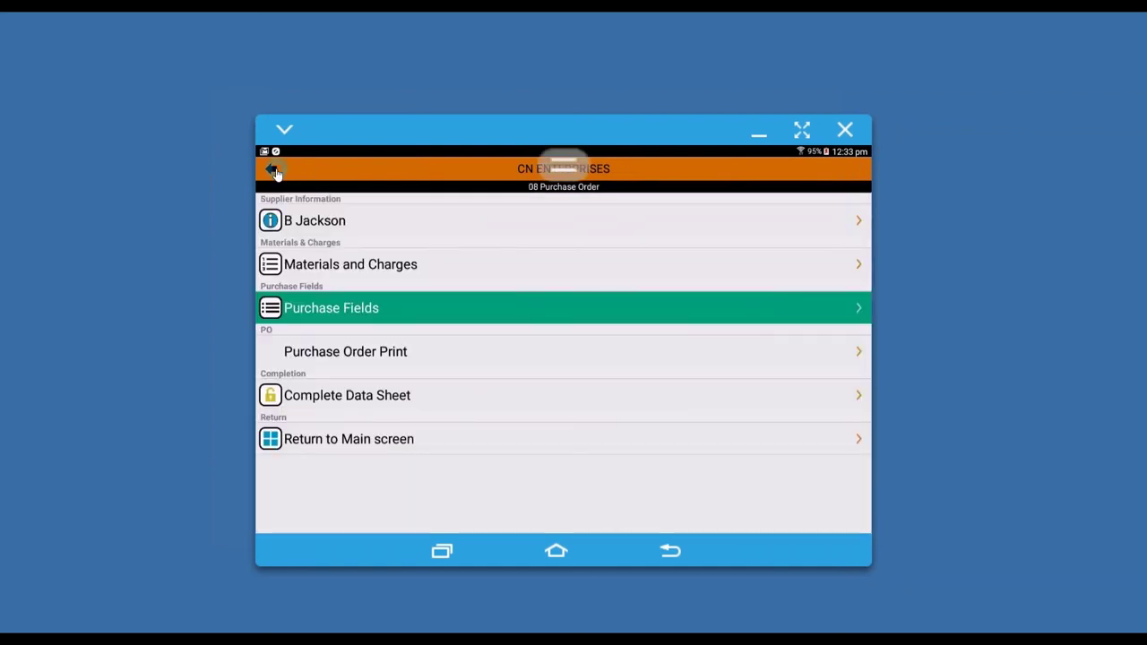
left_click(384, 354)
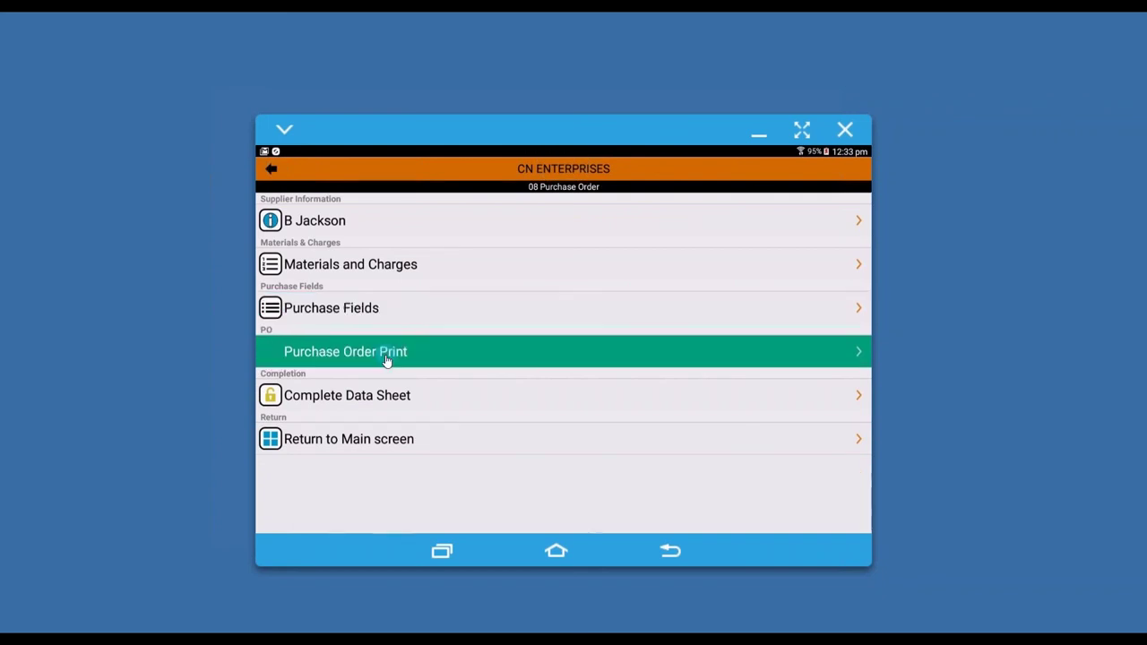
left_click(313, 226)
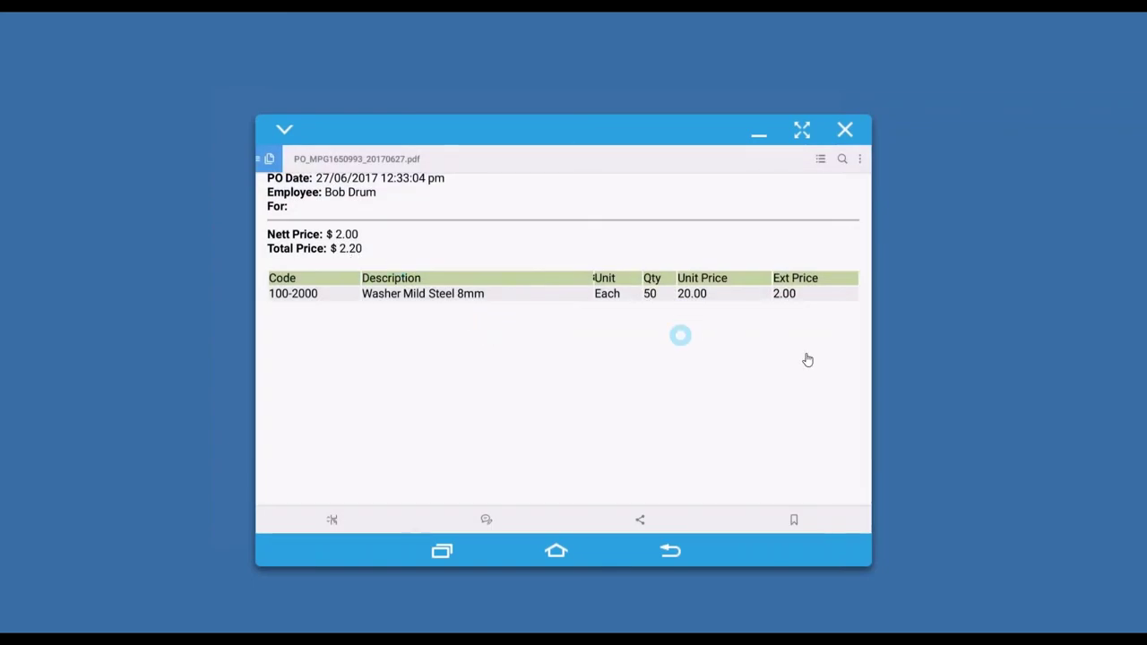
left_click(668, 552)
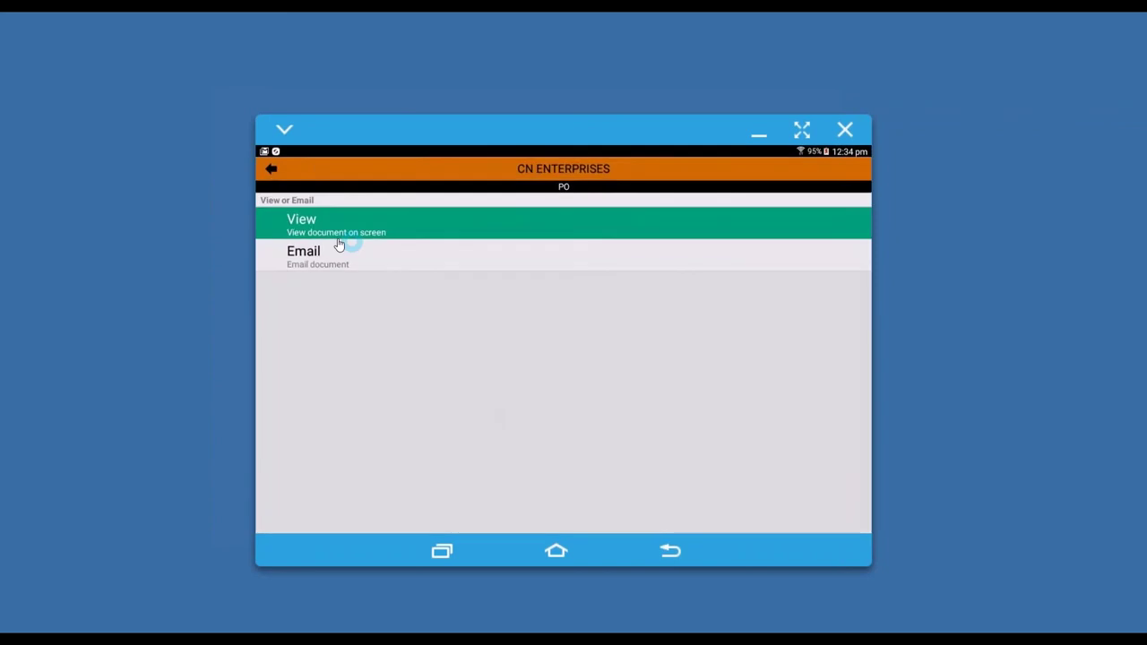
left_click(269, 170)
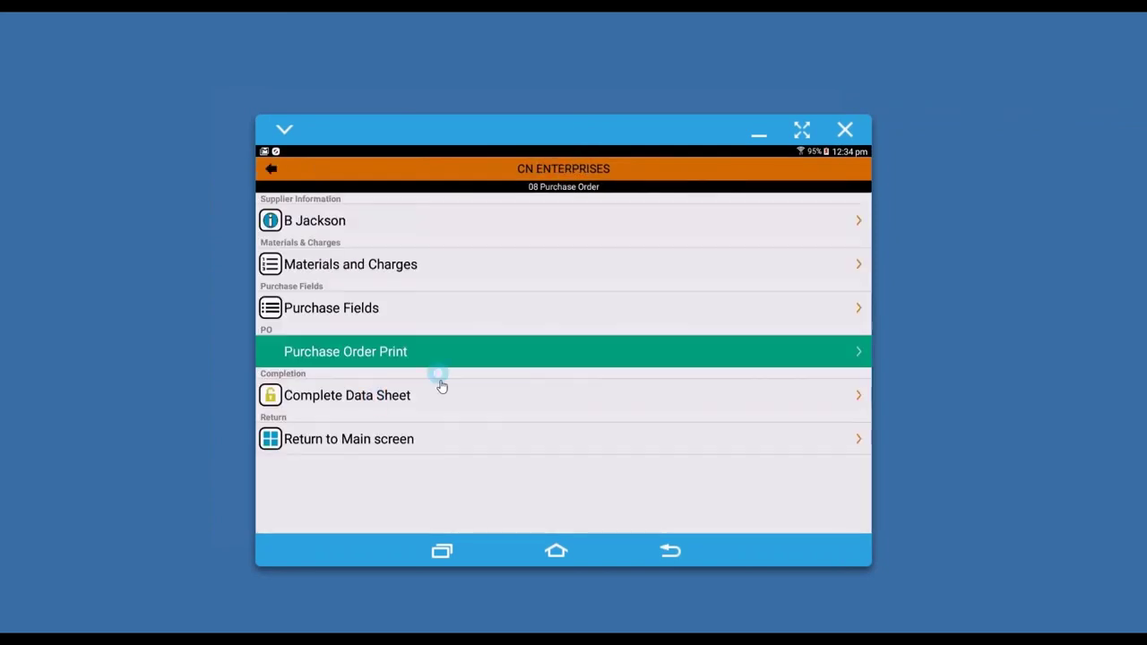
Step: Complete and upload the purchase order data sheet, answering Yes to confirm
left_click(398, 401)
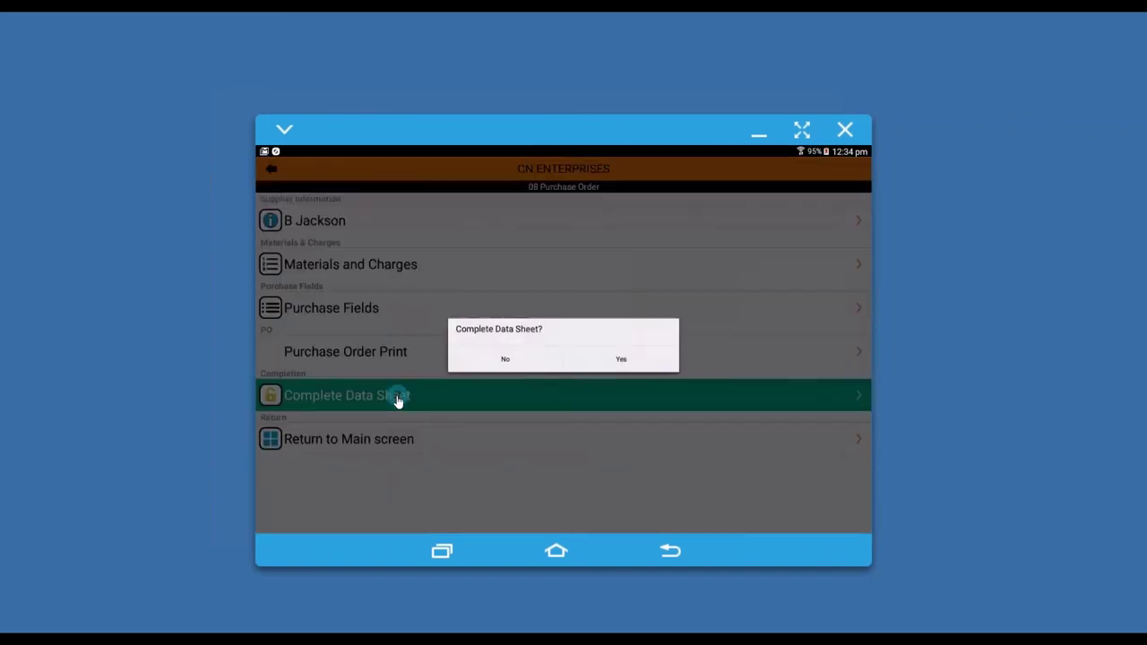
left_click(628, 359)
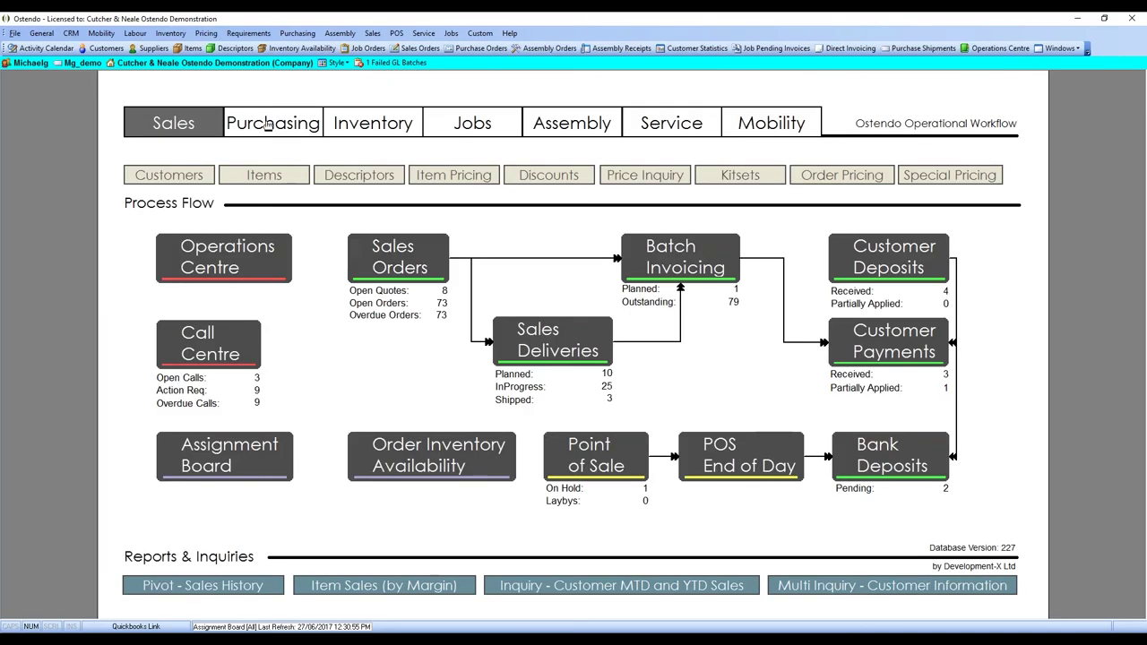
Step: Open Freeway purchase order MPG1650993 from the Purchasing Purchase Orders list
left_click(267, 125)
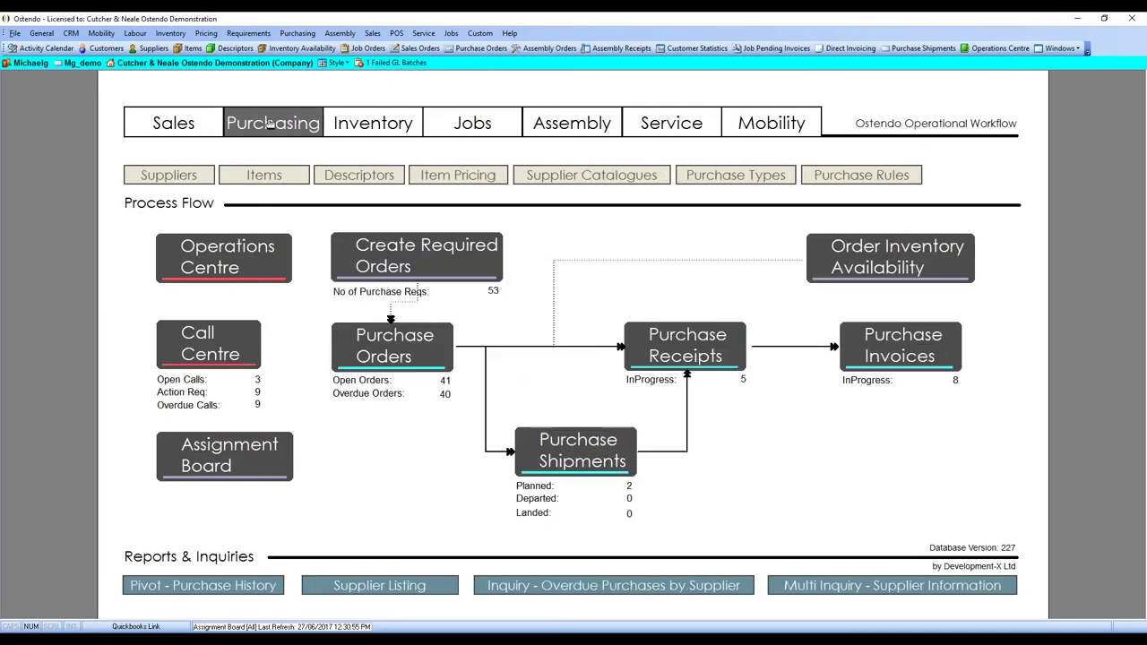
left_click(408, 357)
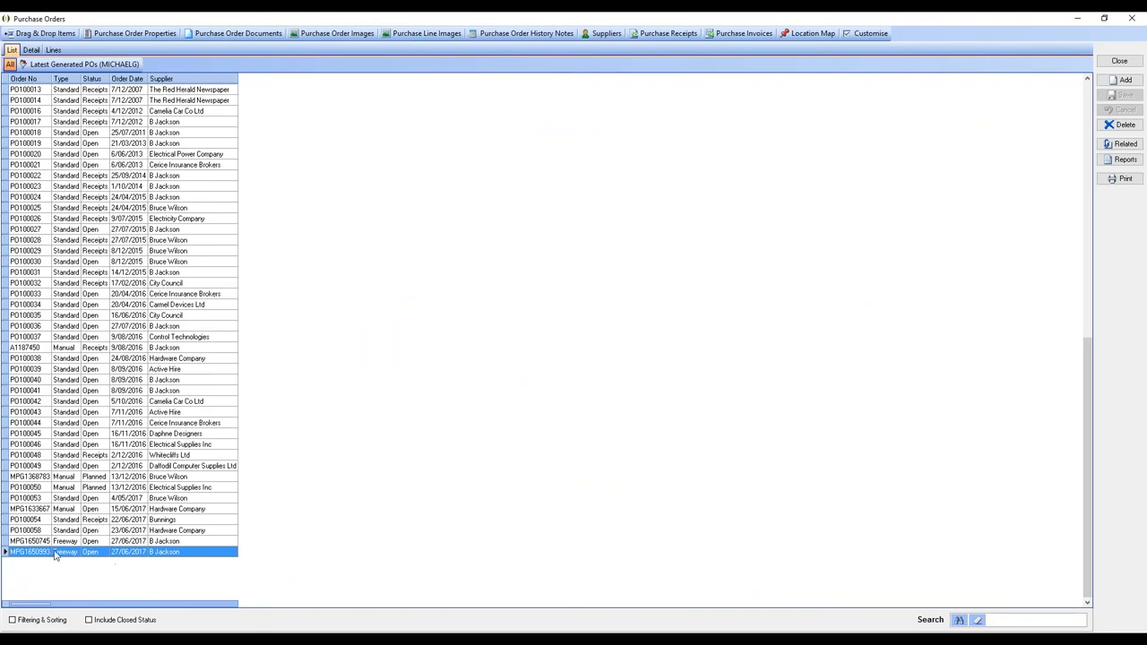
double_click(155, 552)
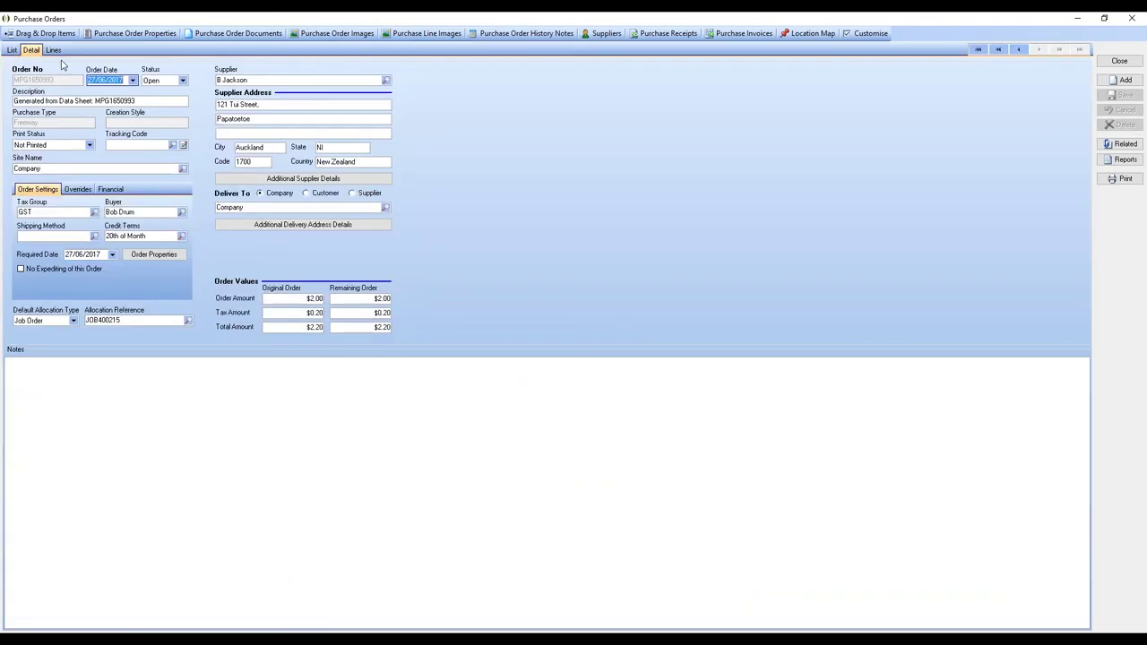
Step: Confirm the 50-washer line is allocated to job JOB400215, then return to the order header
left_click(53, 50)
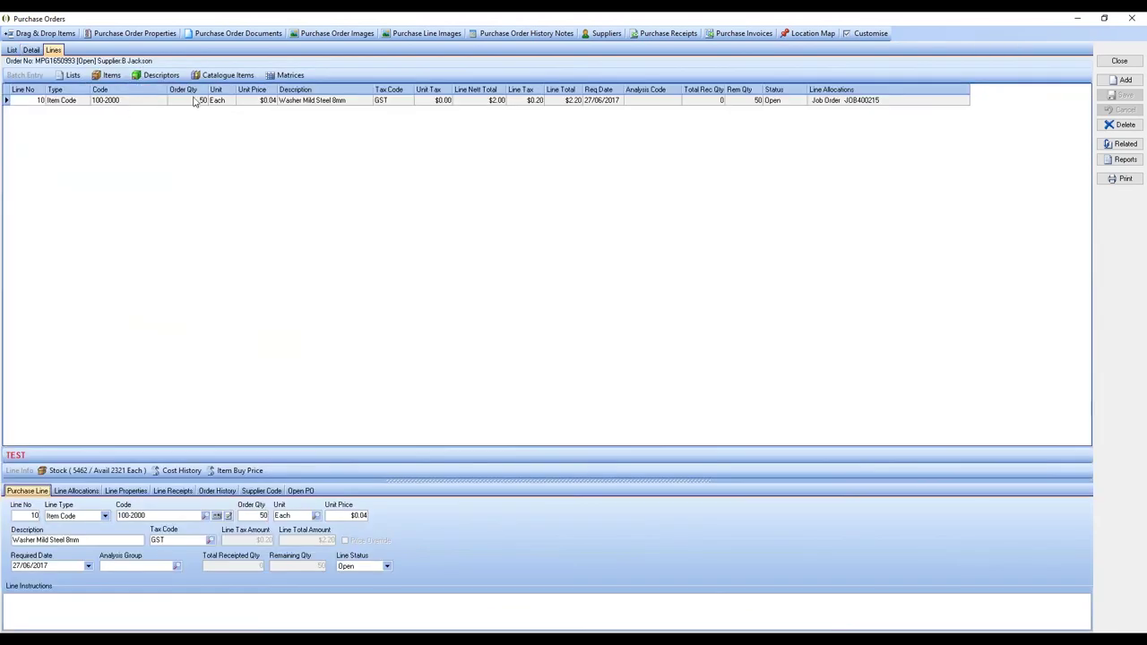
left_click(75, 491)
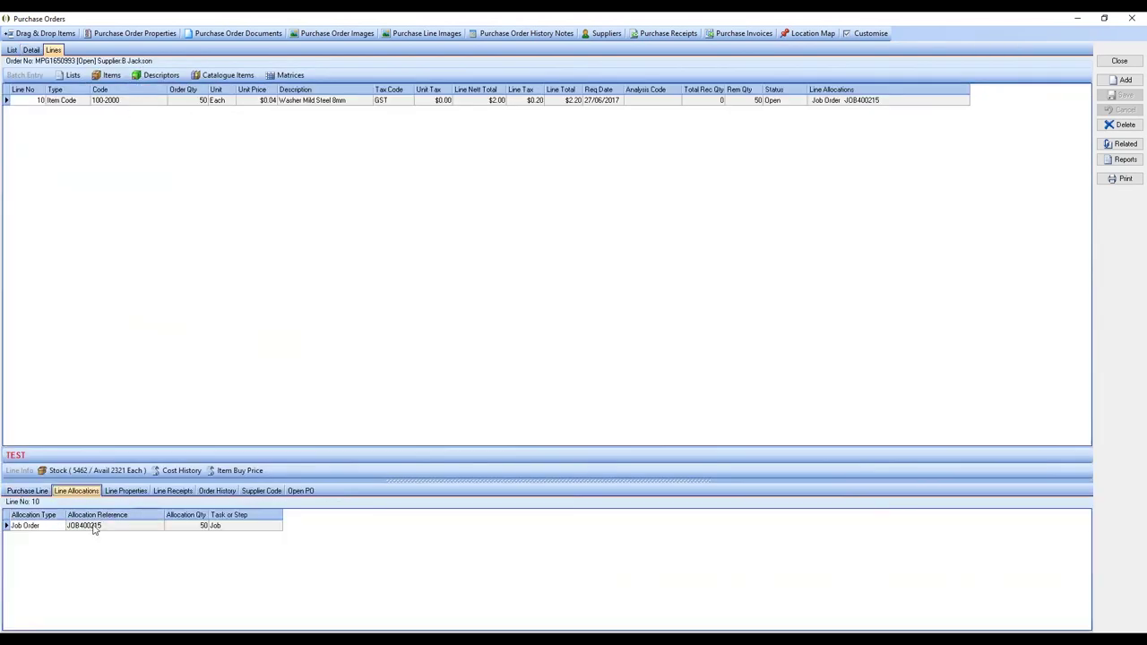
left_click(31, 50)
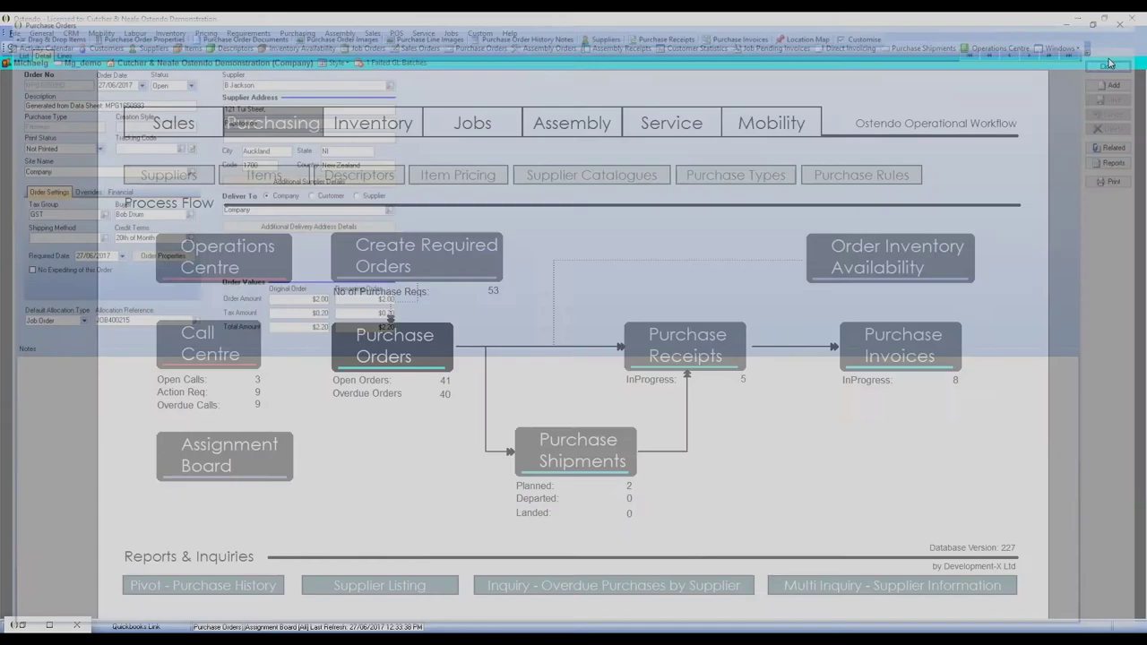